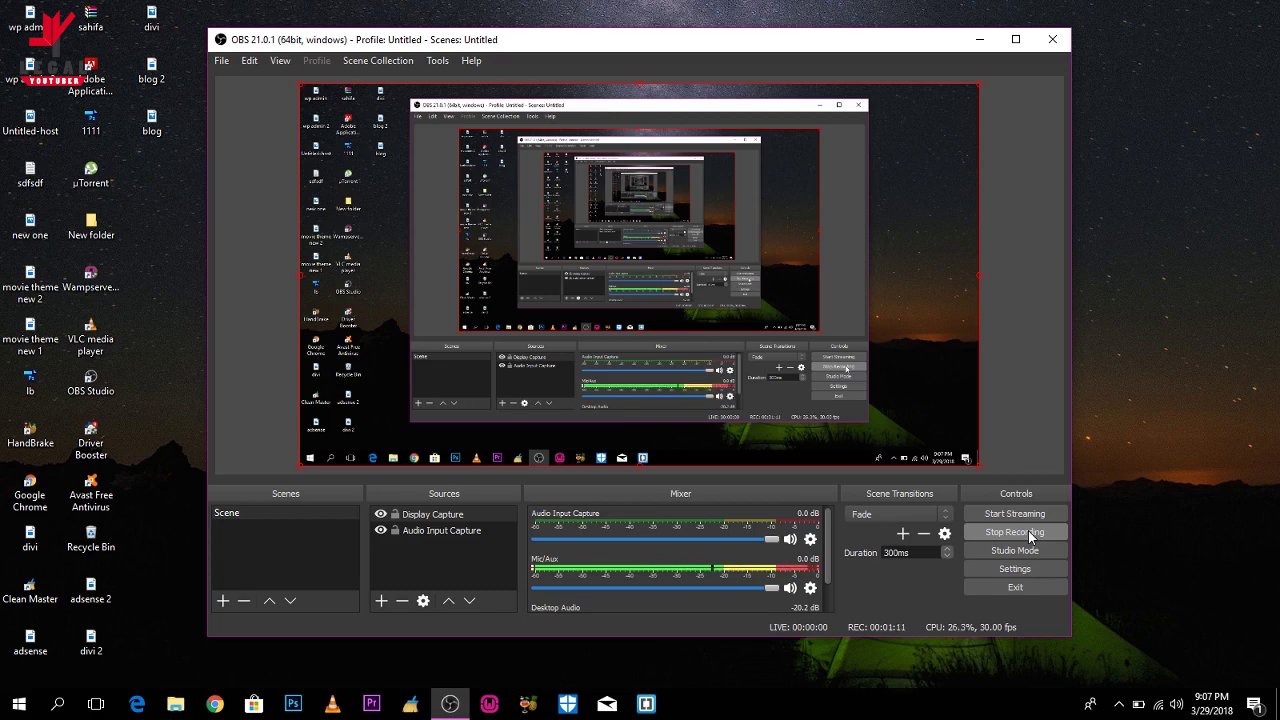
Minimize the OBS Studio window so the Windows desktop shows while recording continues.
left_click(979, 39)
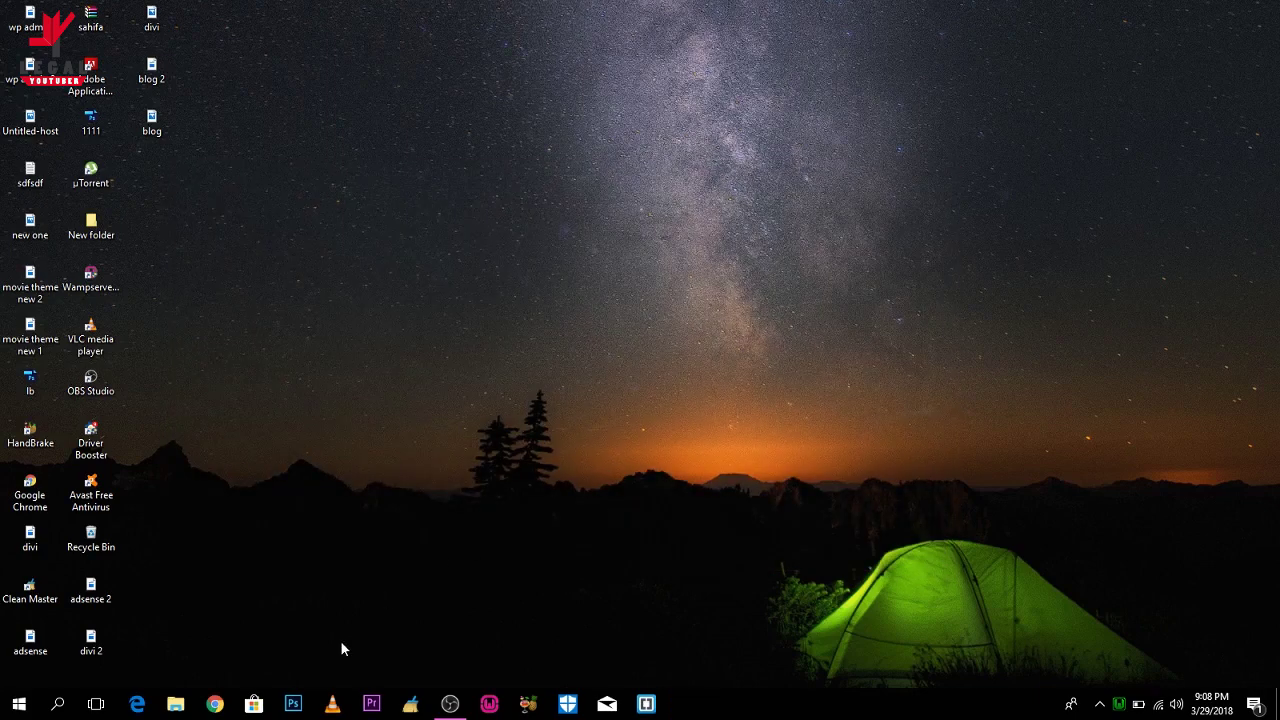
Launch Chrome and load the local TechNews WordPress site at localhost/wordpress.
left_click(214, 704)
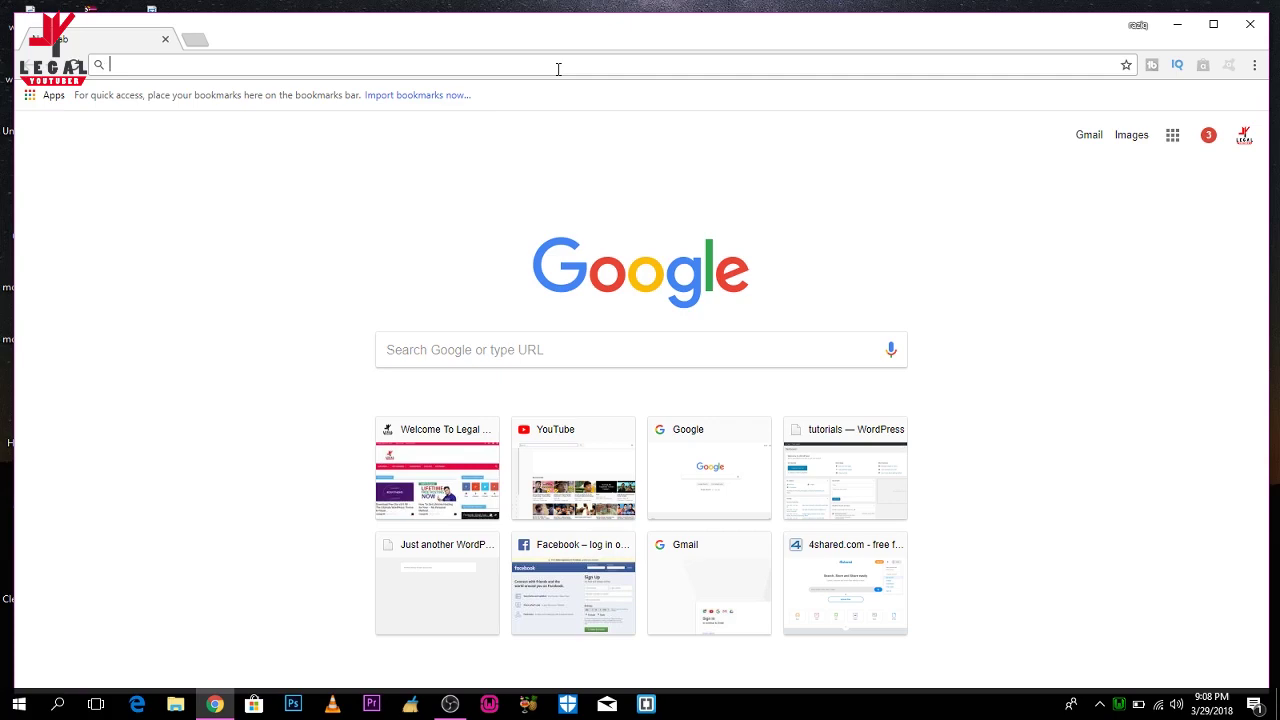
type("localhost/wordpress")
key("Return")
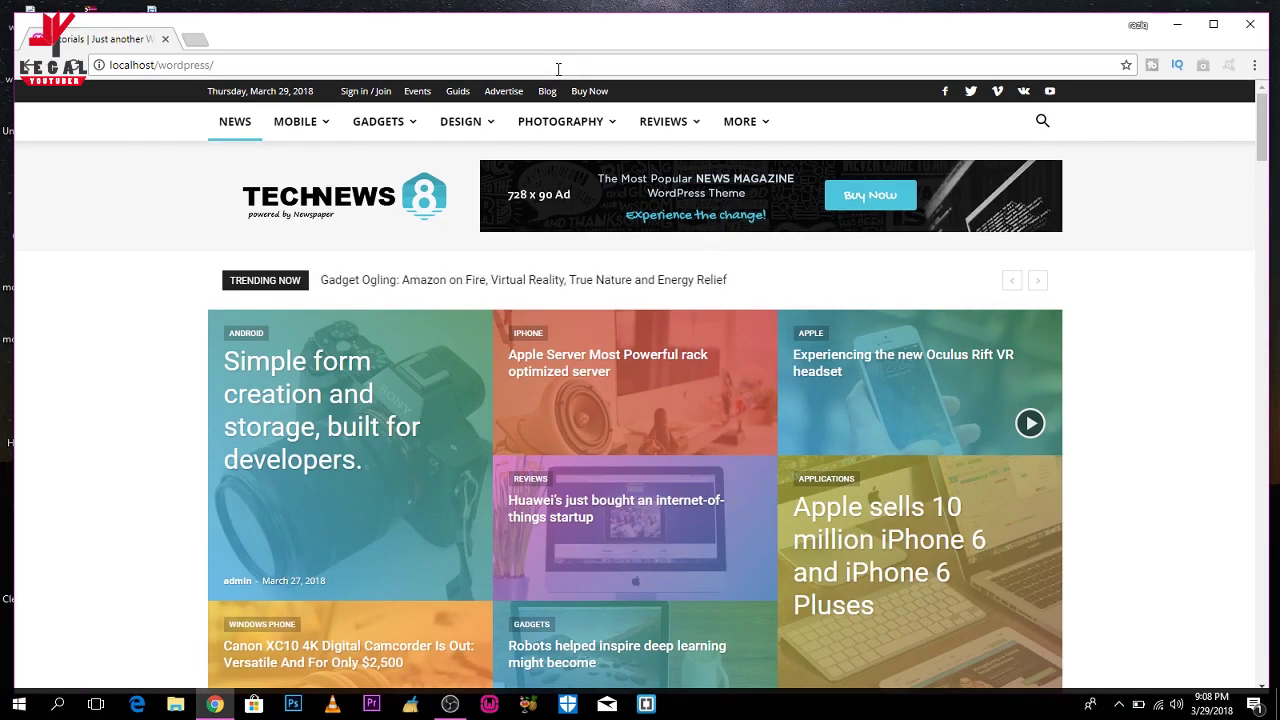
left_click(558, 65)
left_click(558, 65)
Go to localhost/wordpress/wp-admin and log in with the admin username and account password.
type("wp")
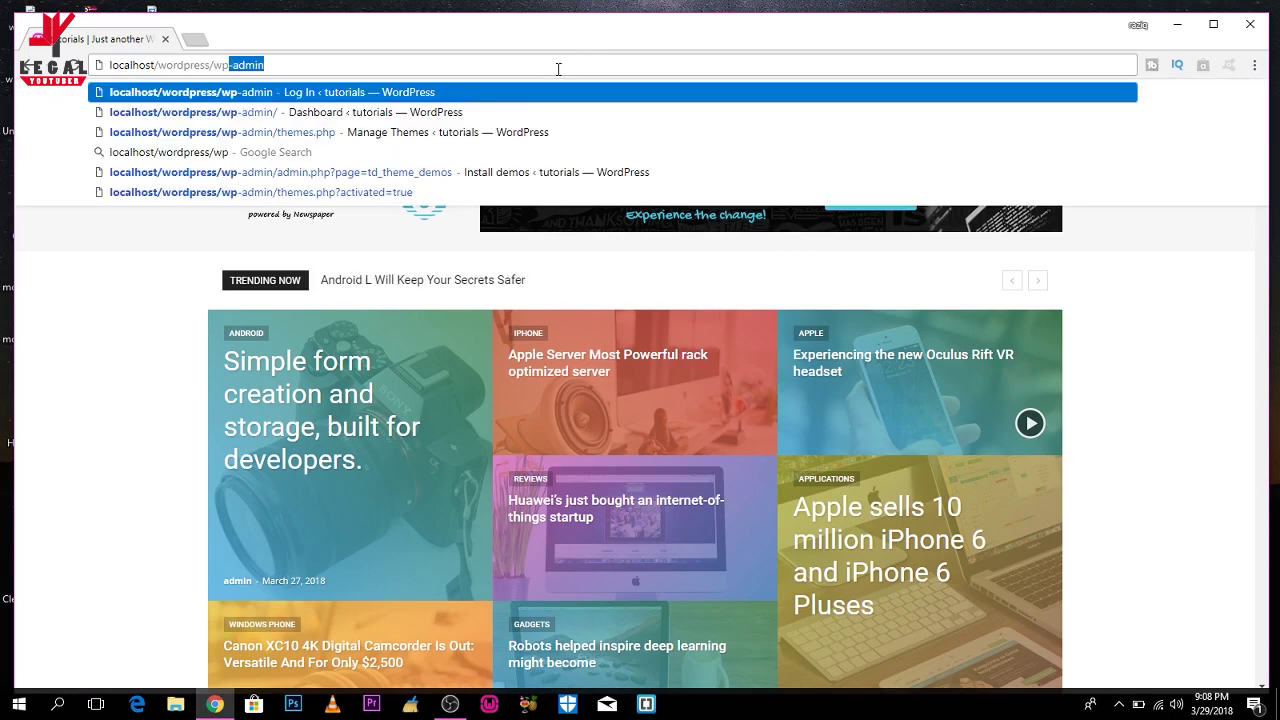
key("Return")
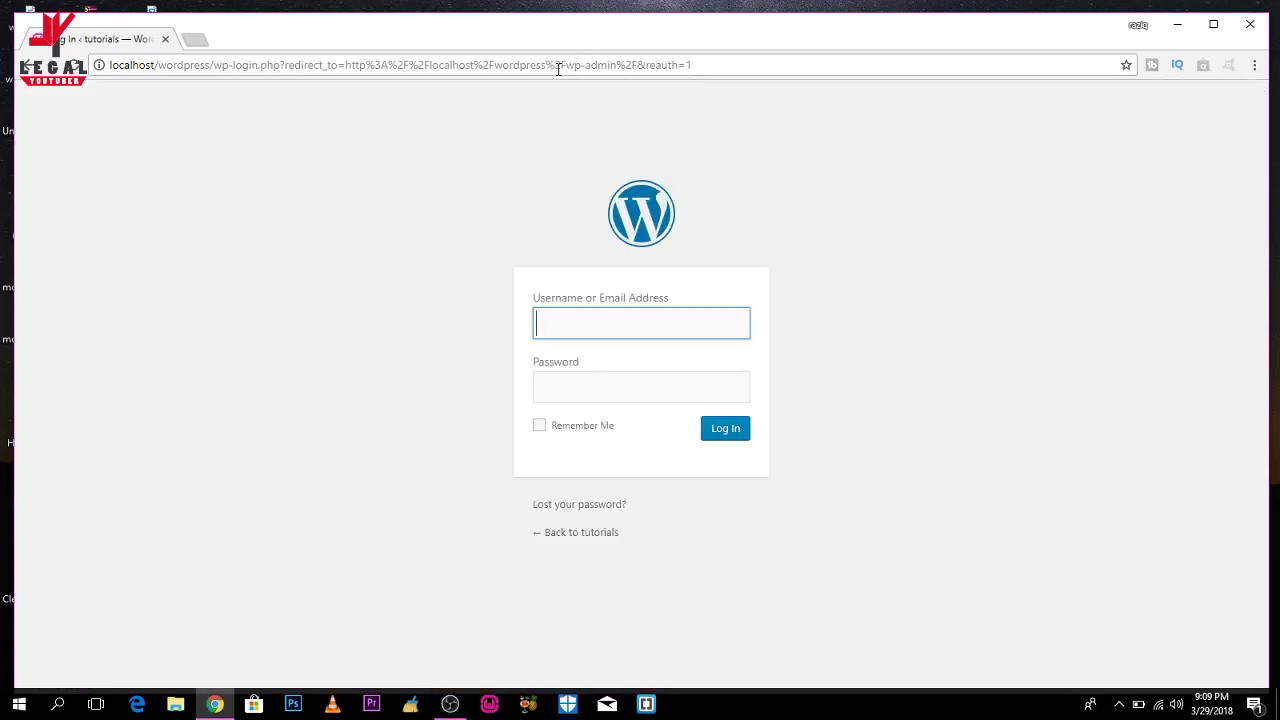
type("admin")
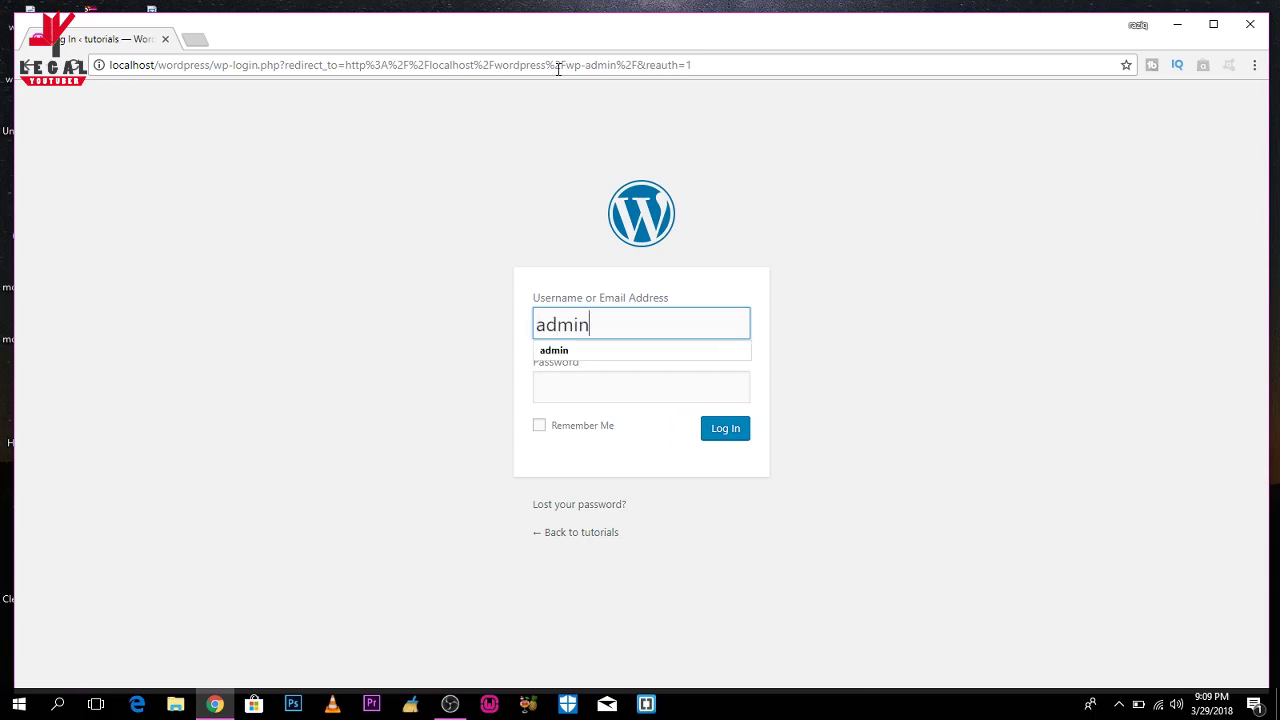
key("Tab")
type("ad")
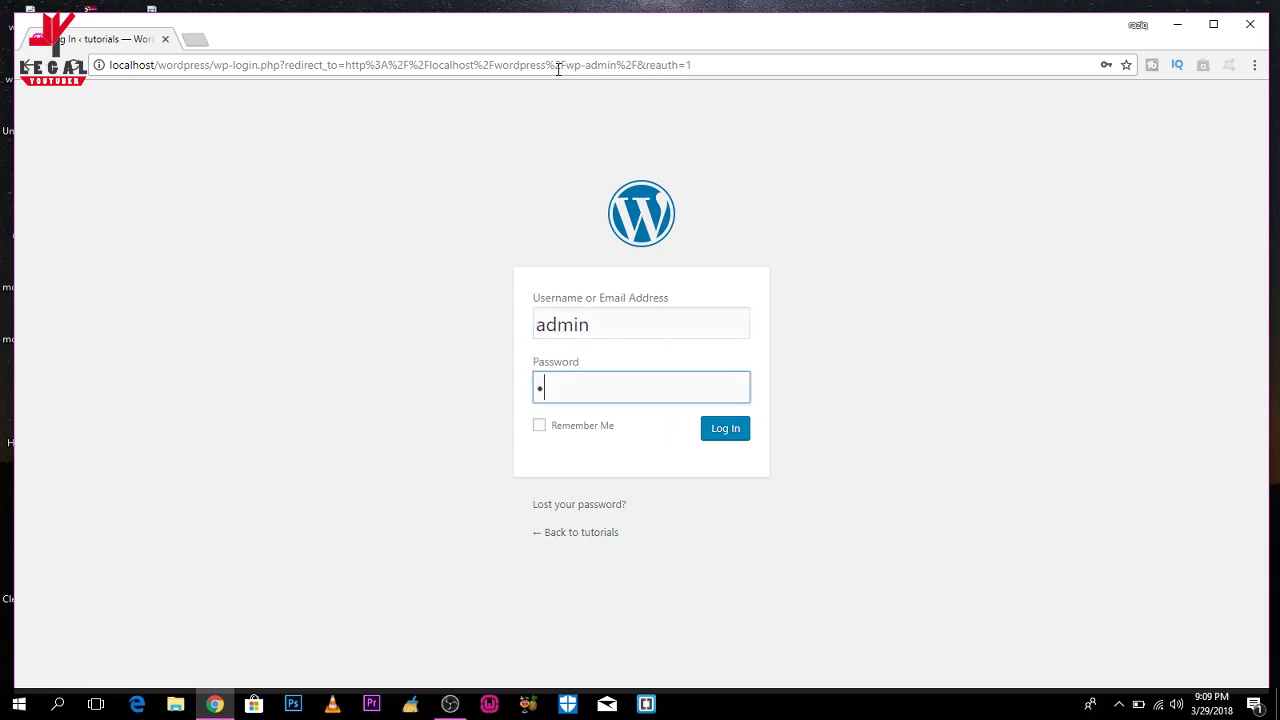
key("BackSpace")
key("BackSpace")
type("a")
key("BackSpace")
type("admin1234")
key("Return")
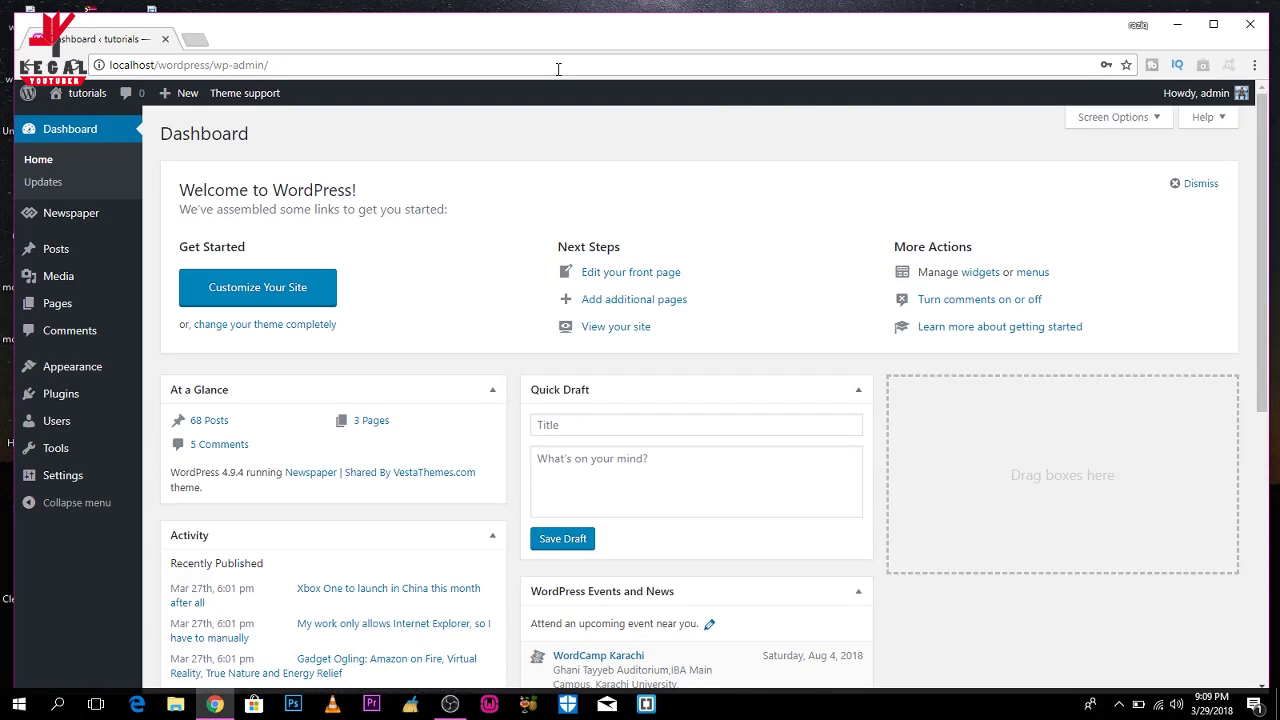
Open the Plugins > Add New page from the admin sidebar.
mouse_move(55, 368)
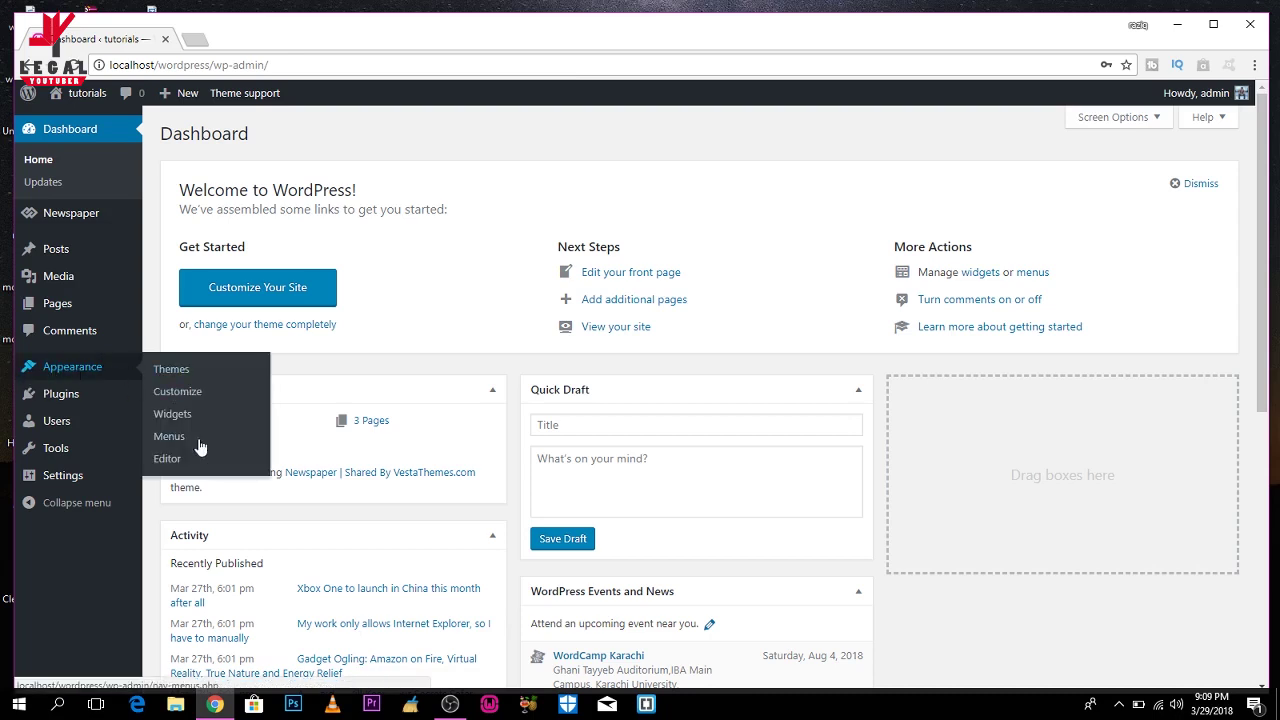
mouse_move(126, 399)
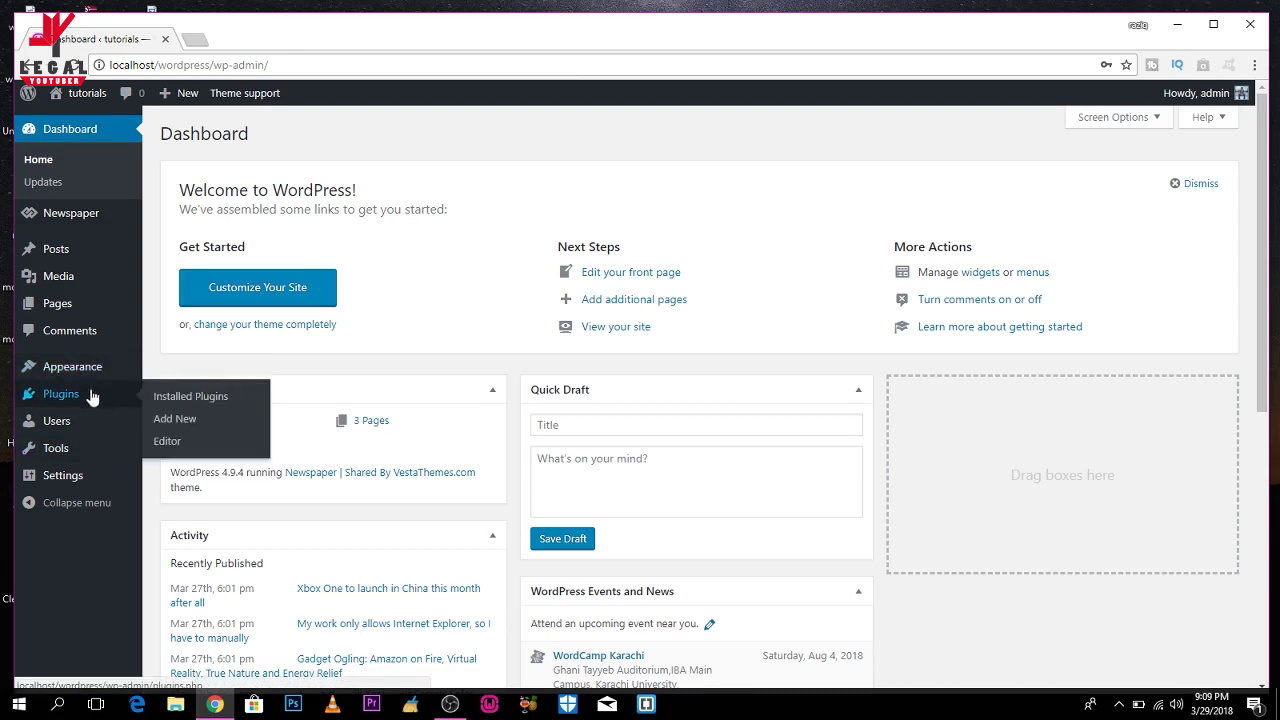
left_click(184, 422)
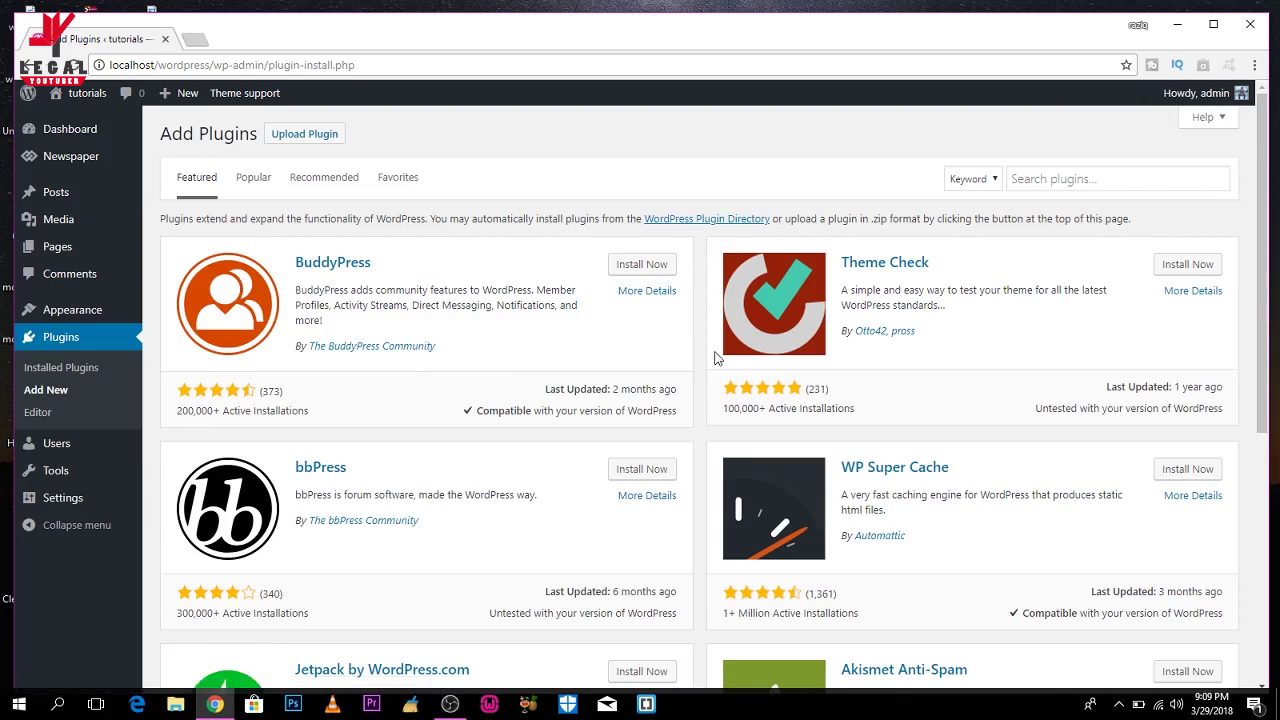
Search plugins for 'seo' and install Yoast SEO and All in One SEO Pack.
left_click(1213, 176)
type("seo")
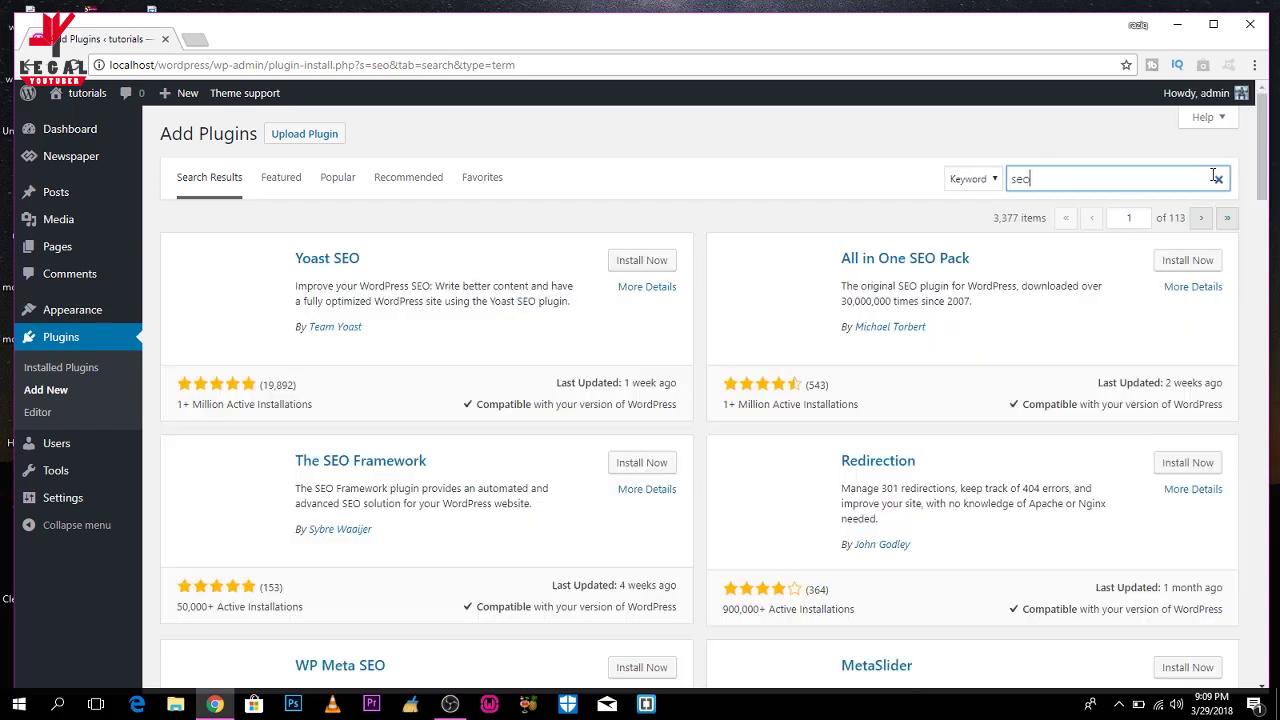
left_click(640, 266)
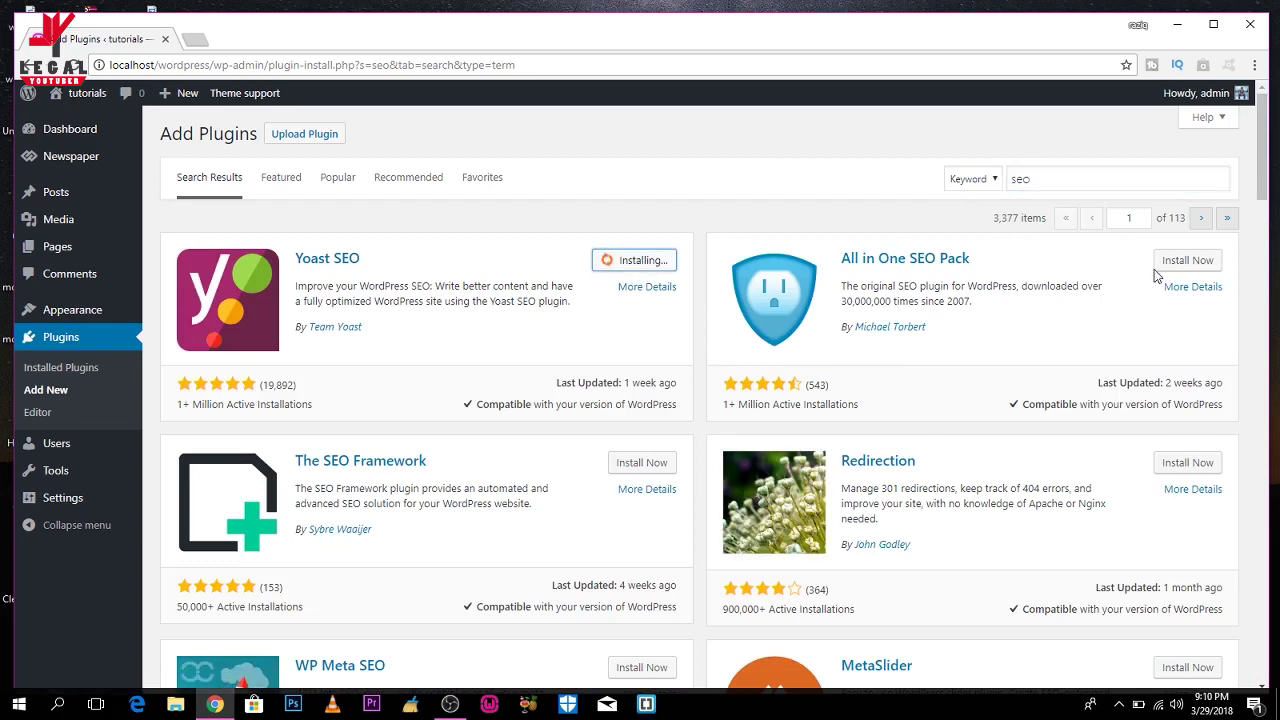
left_click(1187, 263)
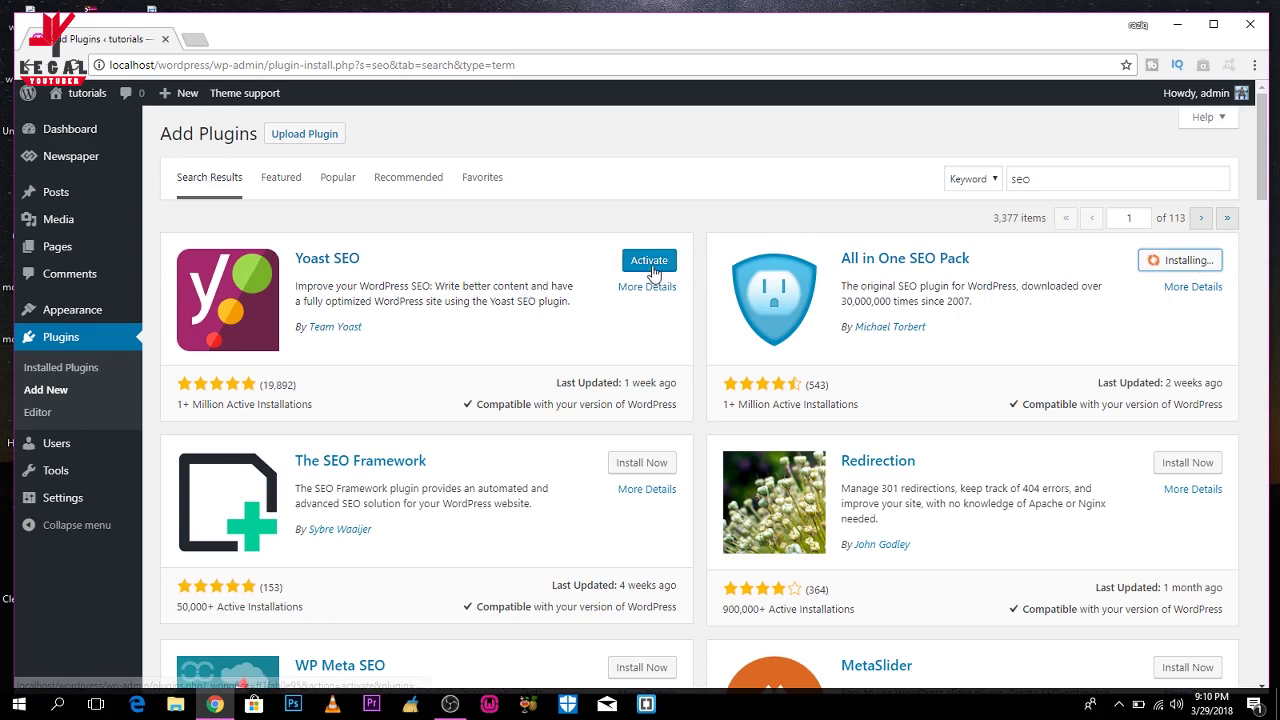
Activate Yoast SEO and All in One SEO Pack, keeping only the All in One SEO welcome tab.
middle_click(652, 272)
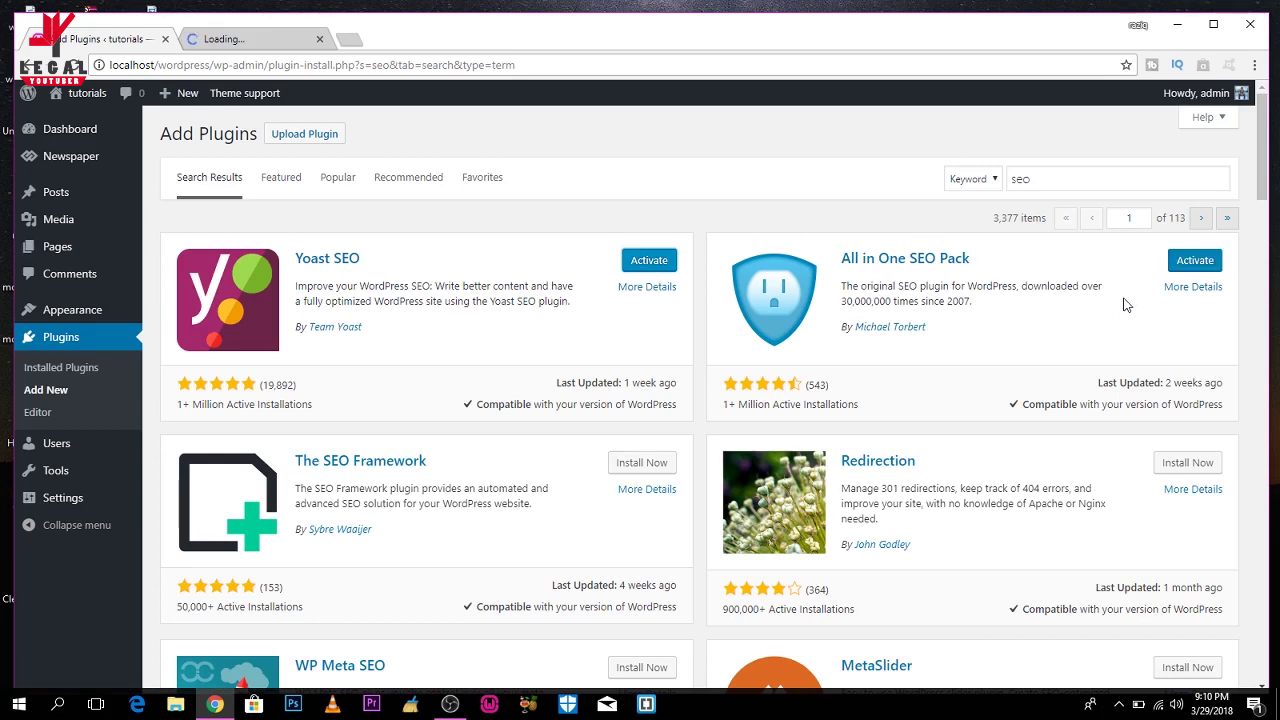
middle_click(1205, 264)
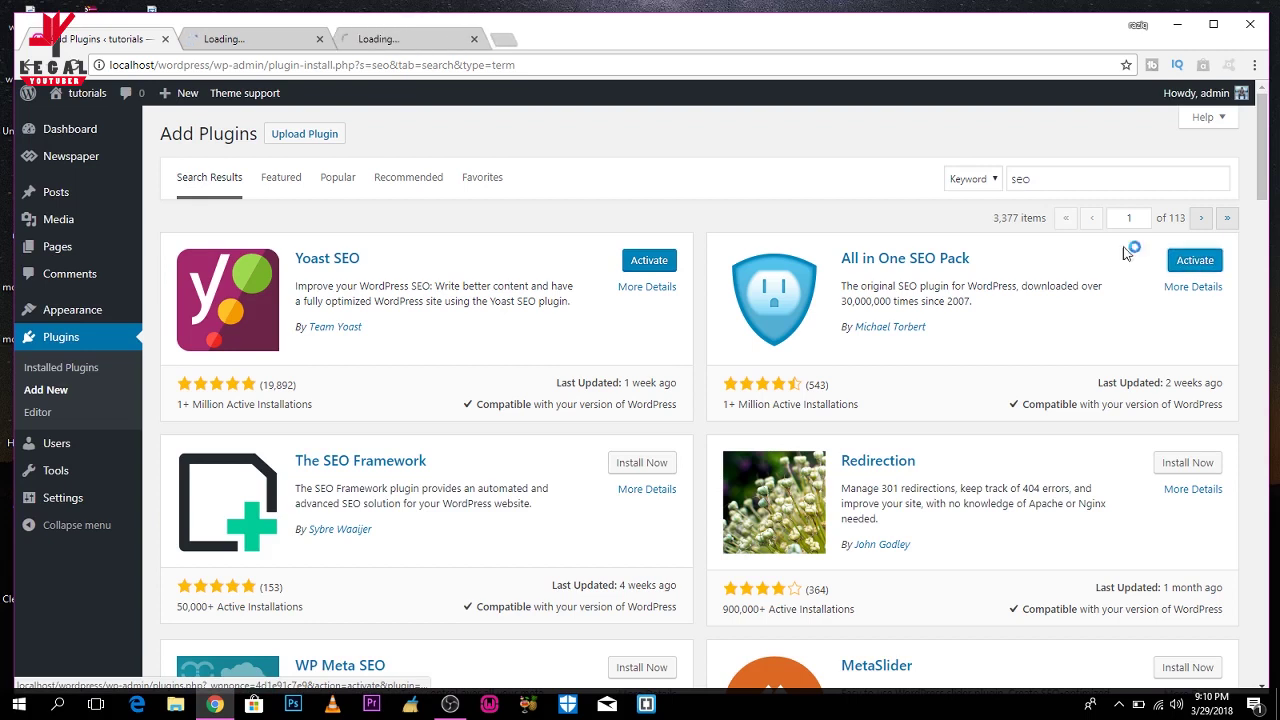
left_click(412, 44)
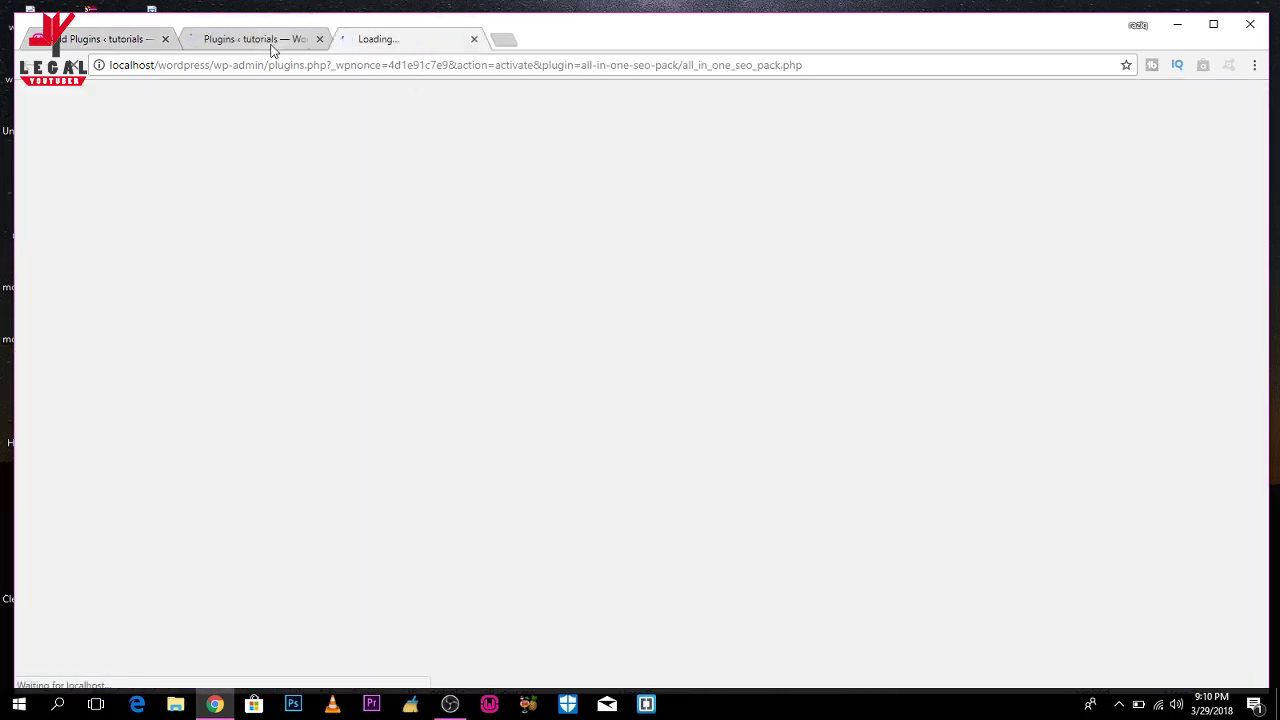
left_click(322, 40)
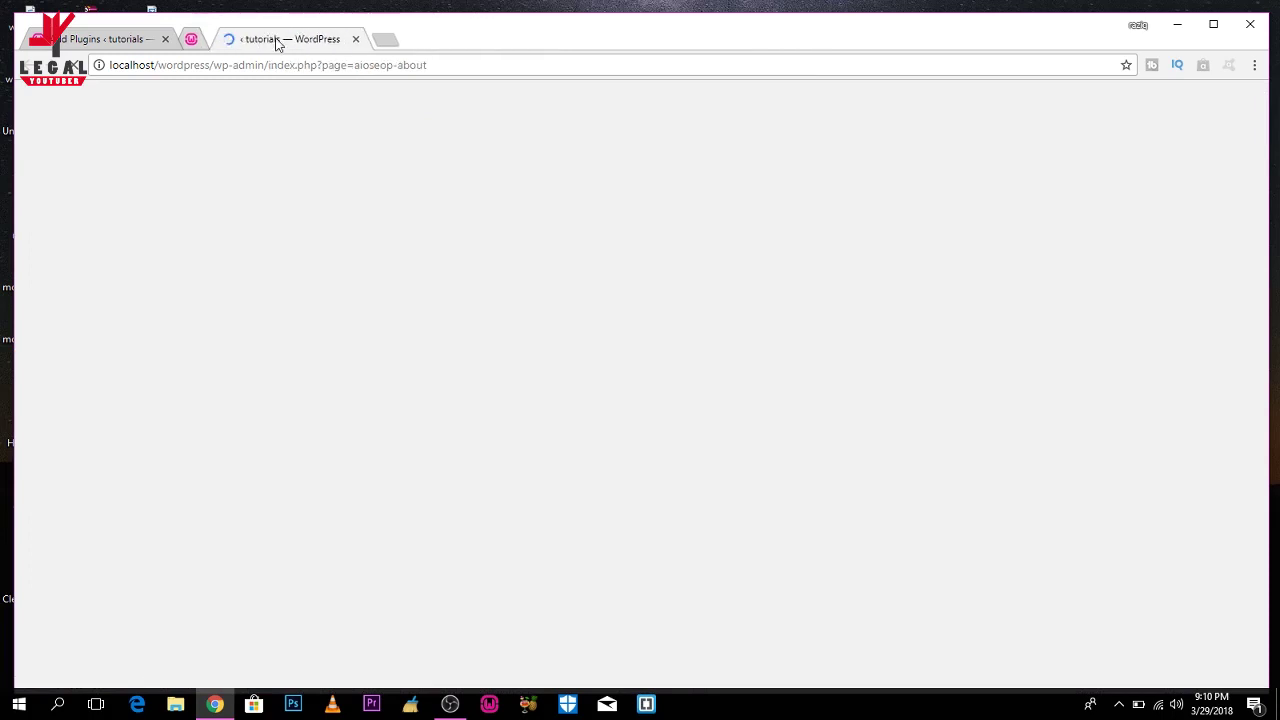
left_click(165, 39)
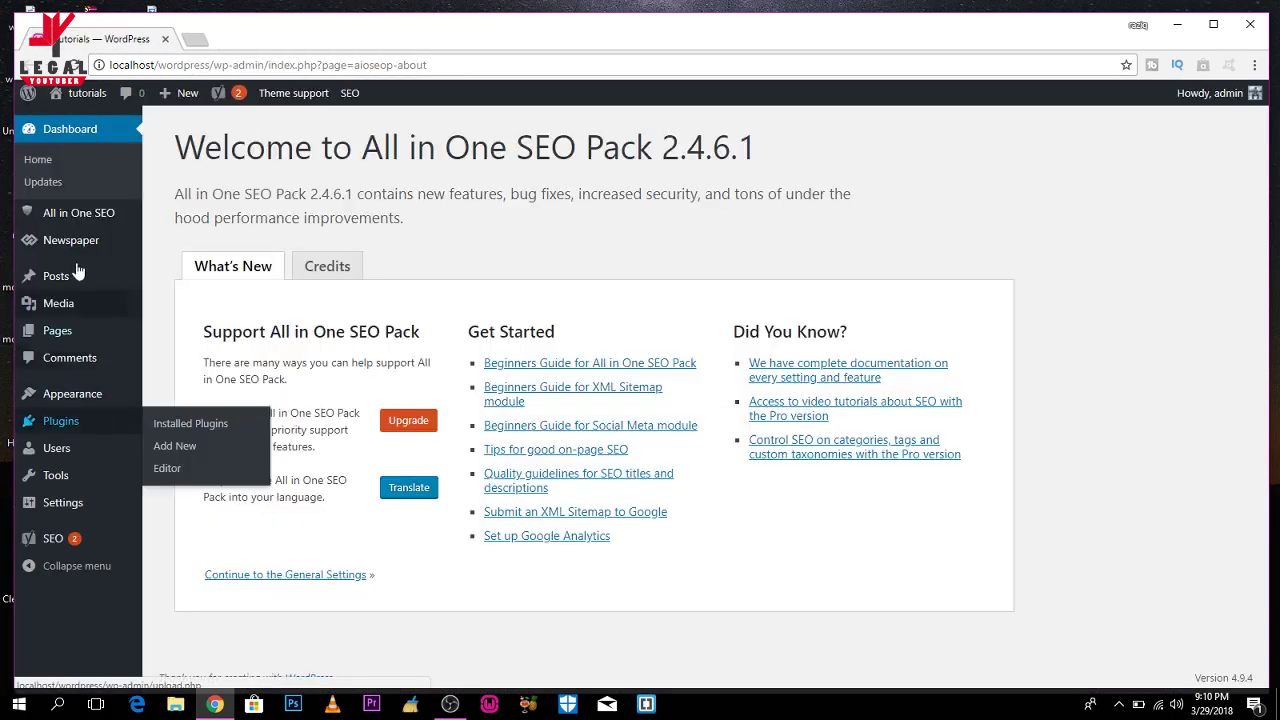
mouse_move(86, 212)
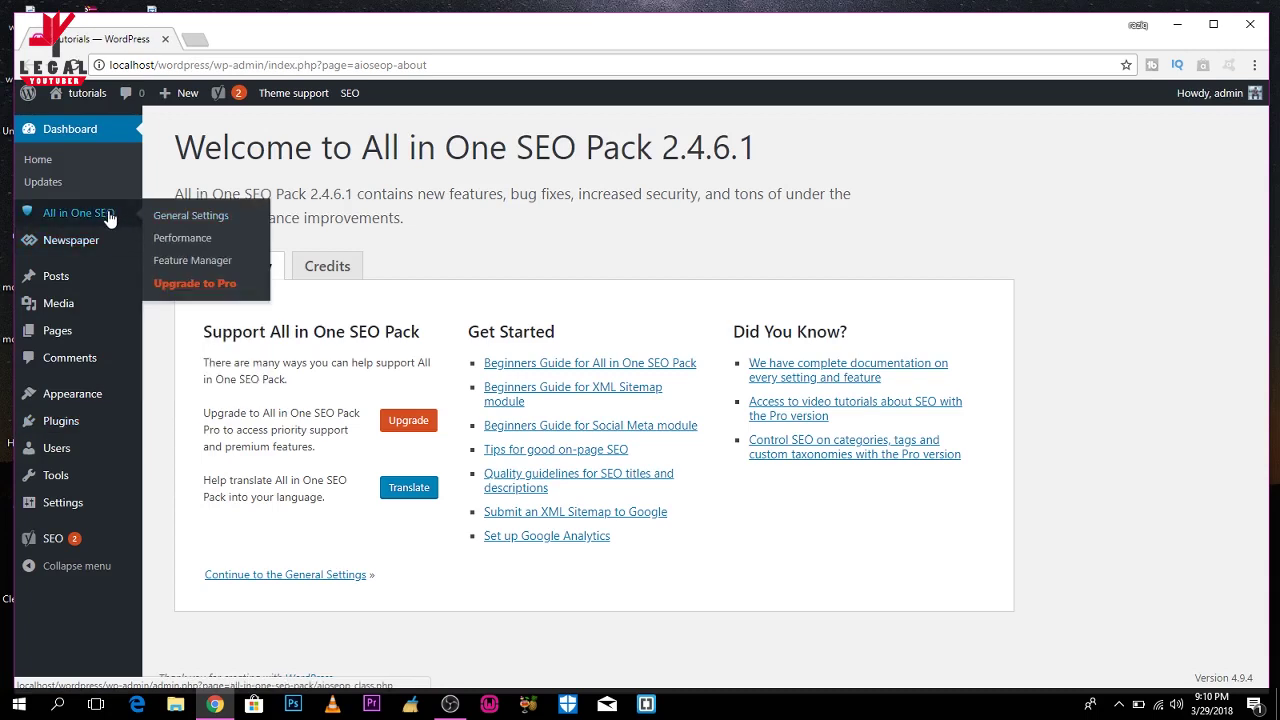
left_click(172, 222)
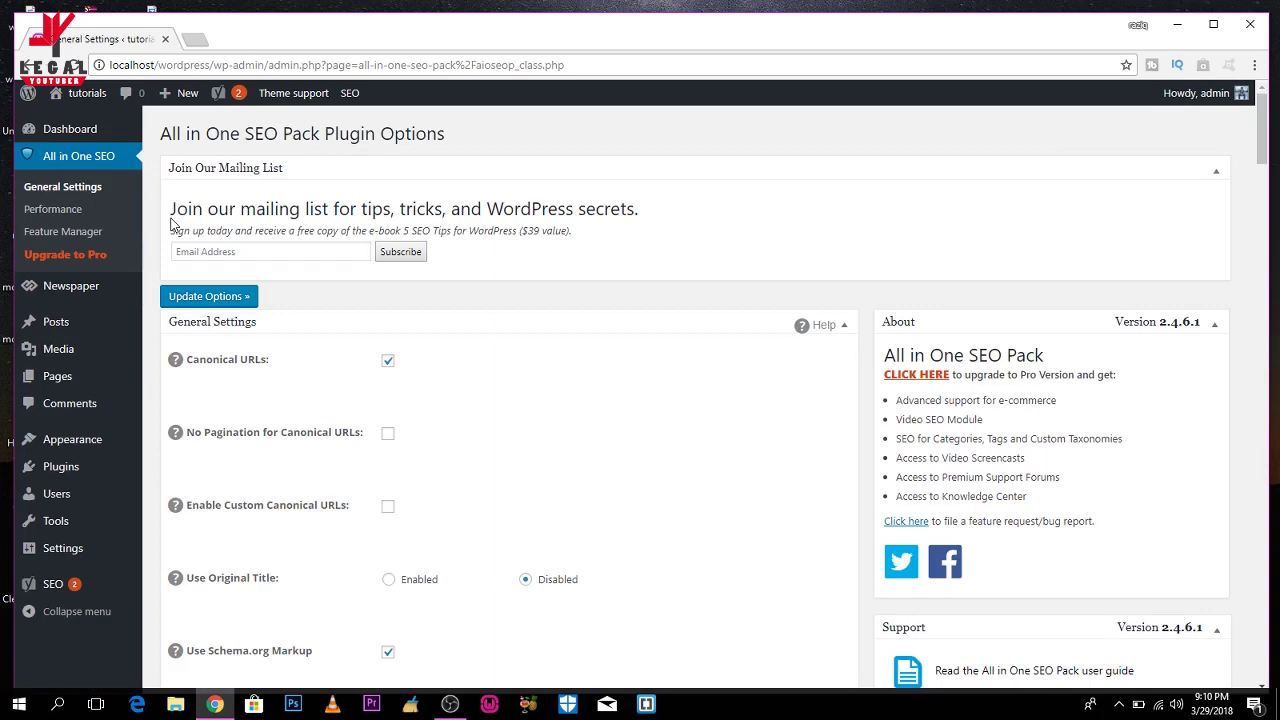
scroll(172, 224, "down", 2)
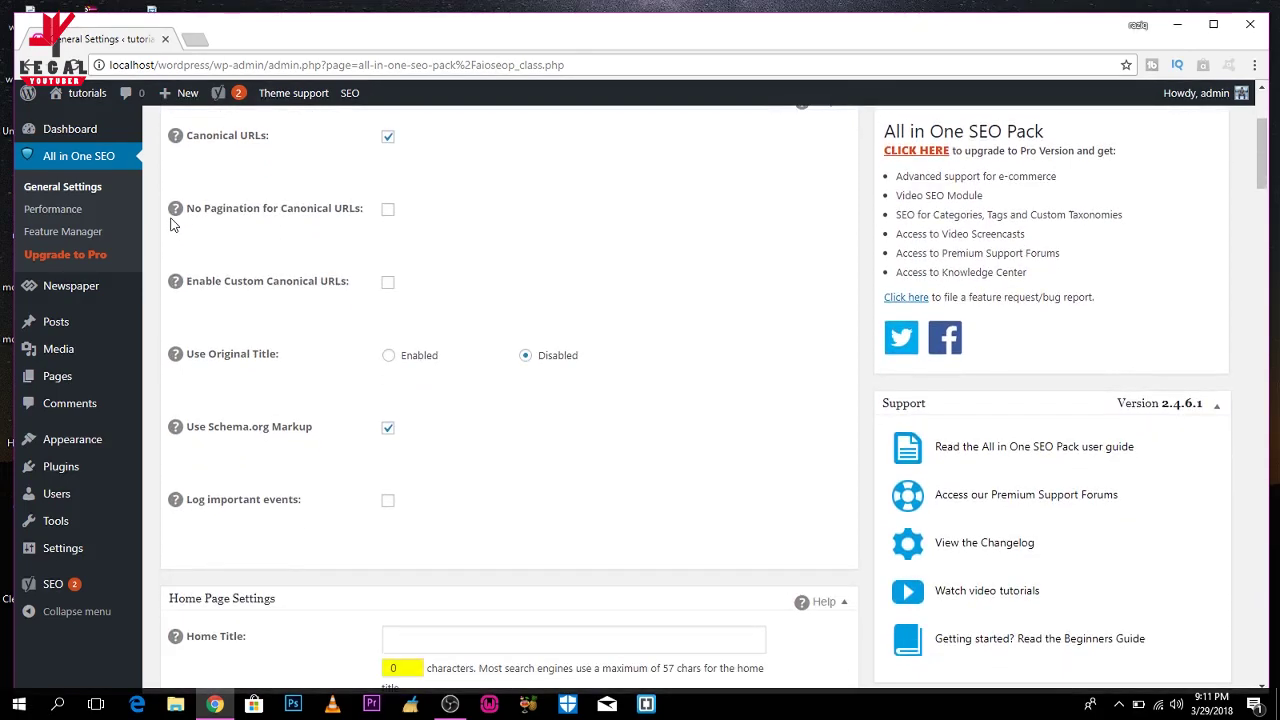
scroll(172, 224, "down", 4)
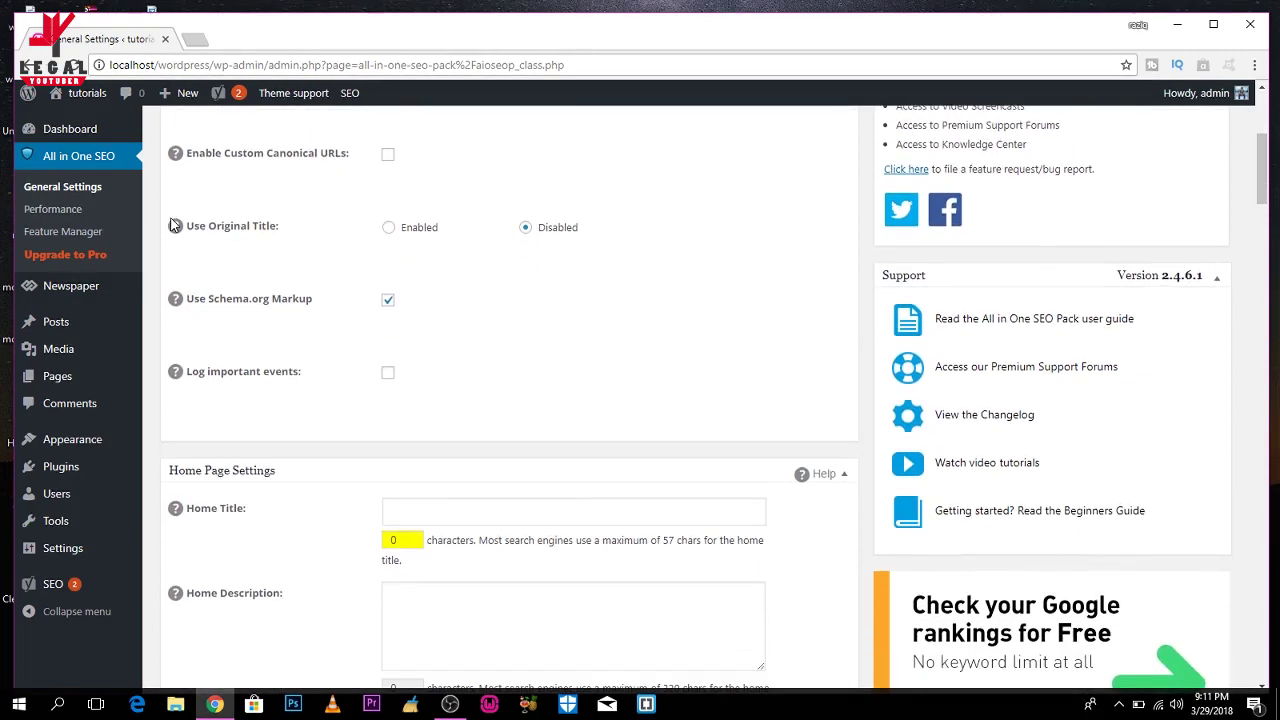
scroll(172, 224, "down", 1)
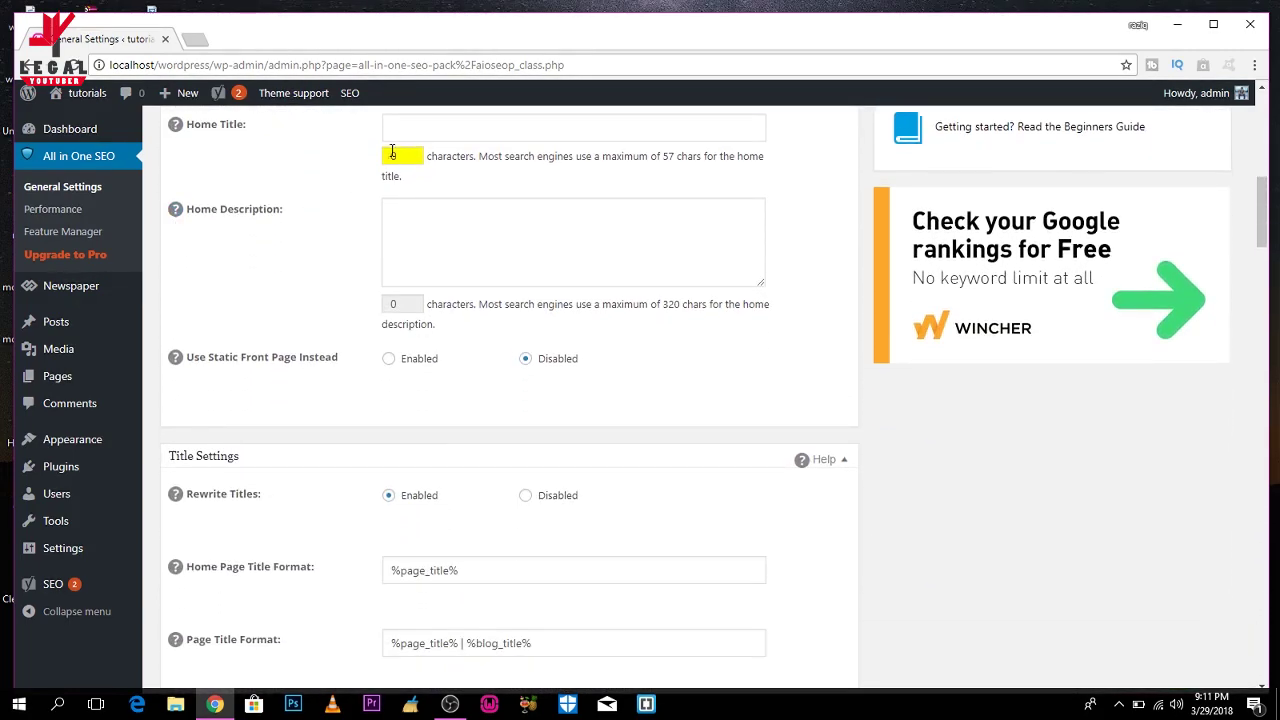
left_click(407, 137)
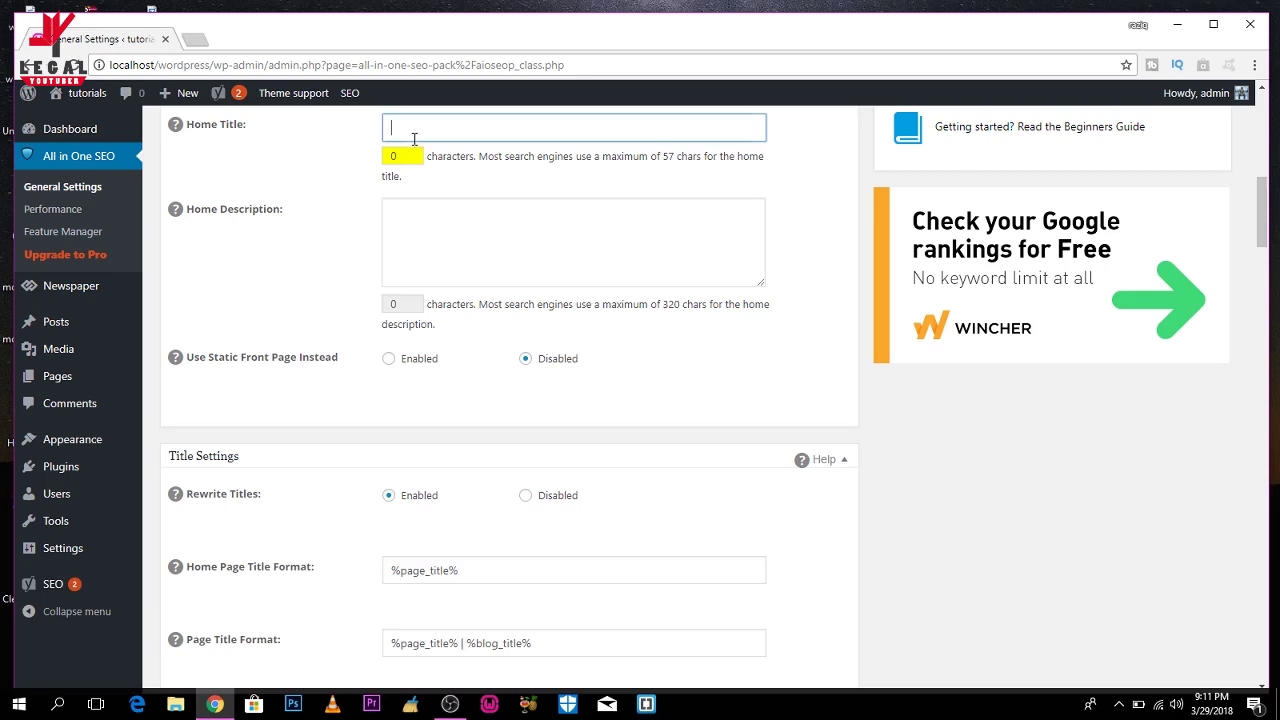
left_click(442, 235)
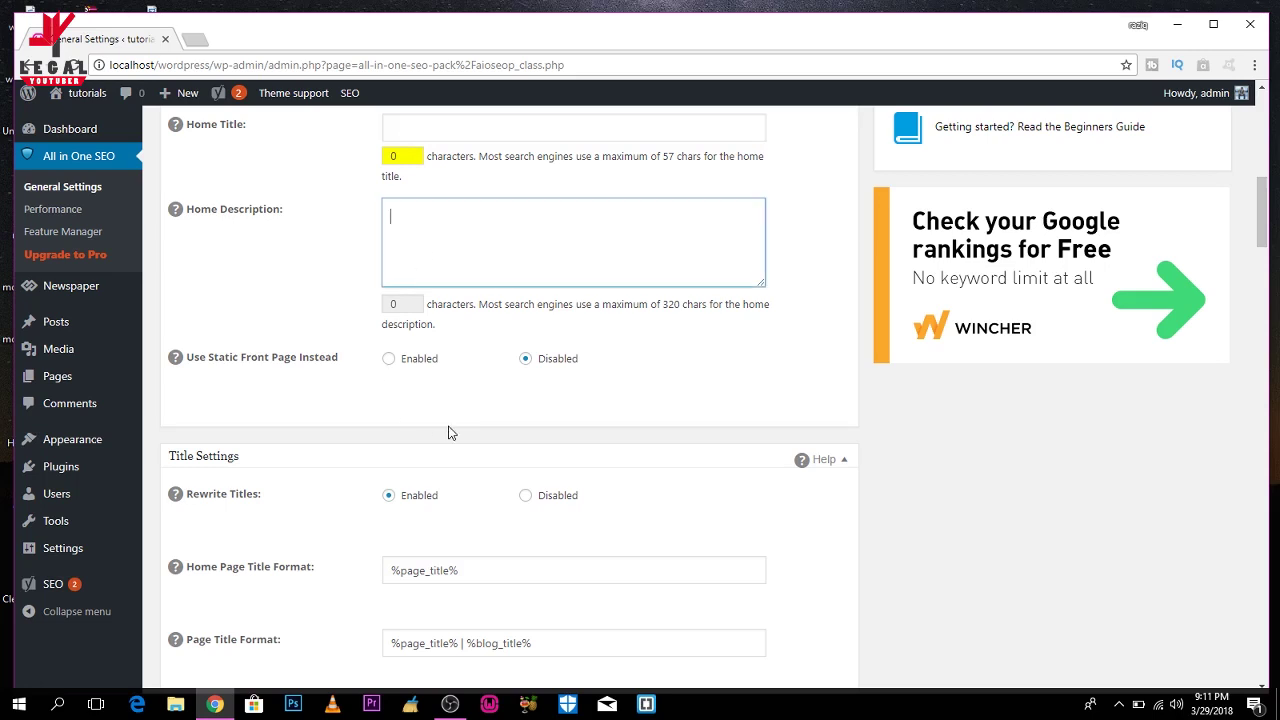
left_click(685, 386)
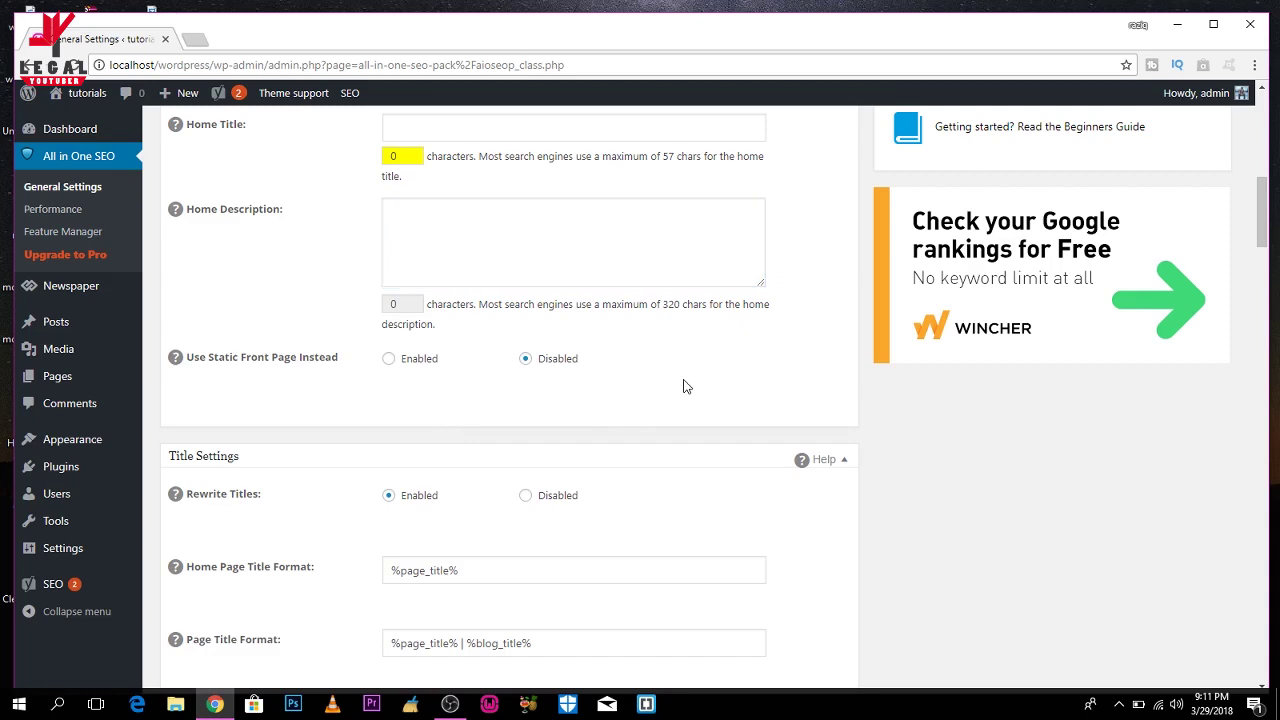
scroll(686, 386, "down", 1)
scroll(685, 386, "down", 5)
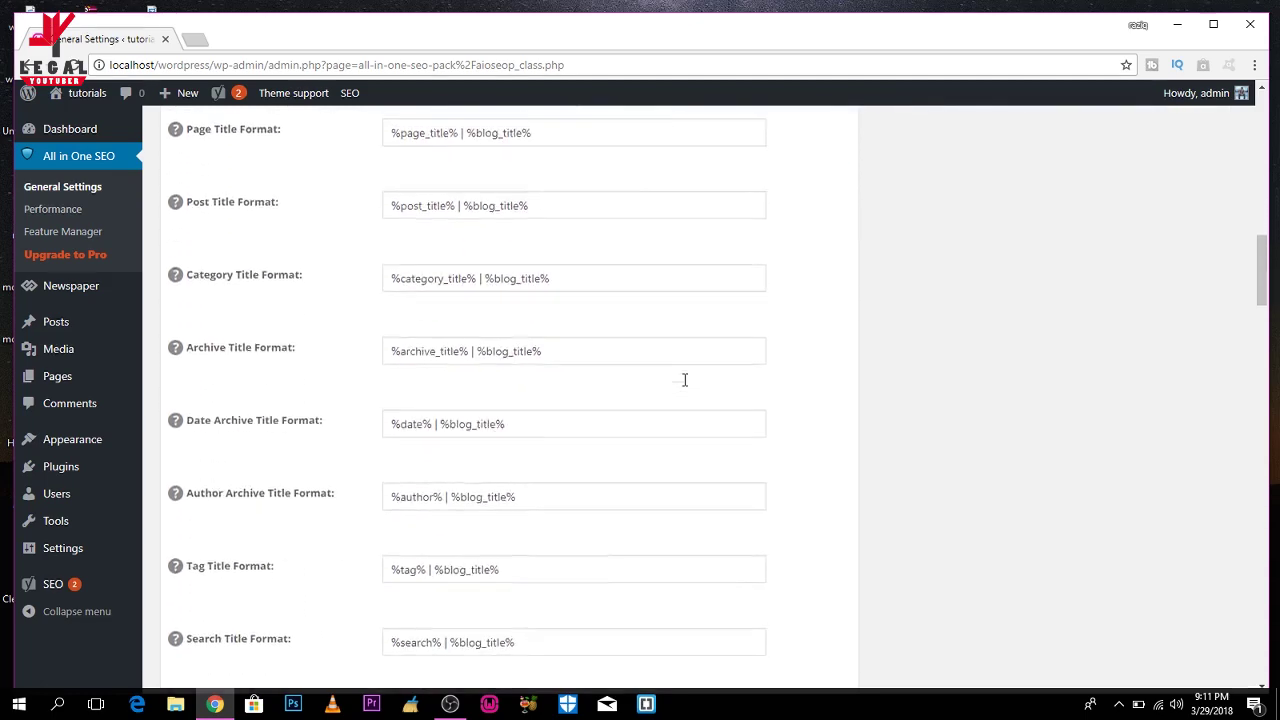
scroll(685, 380, "down", 8)
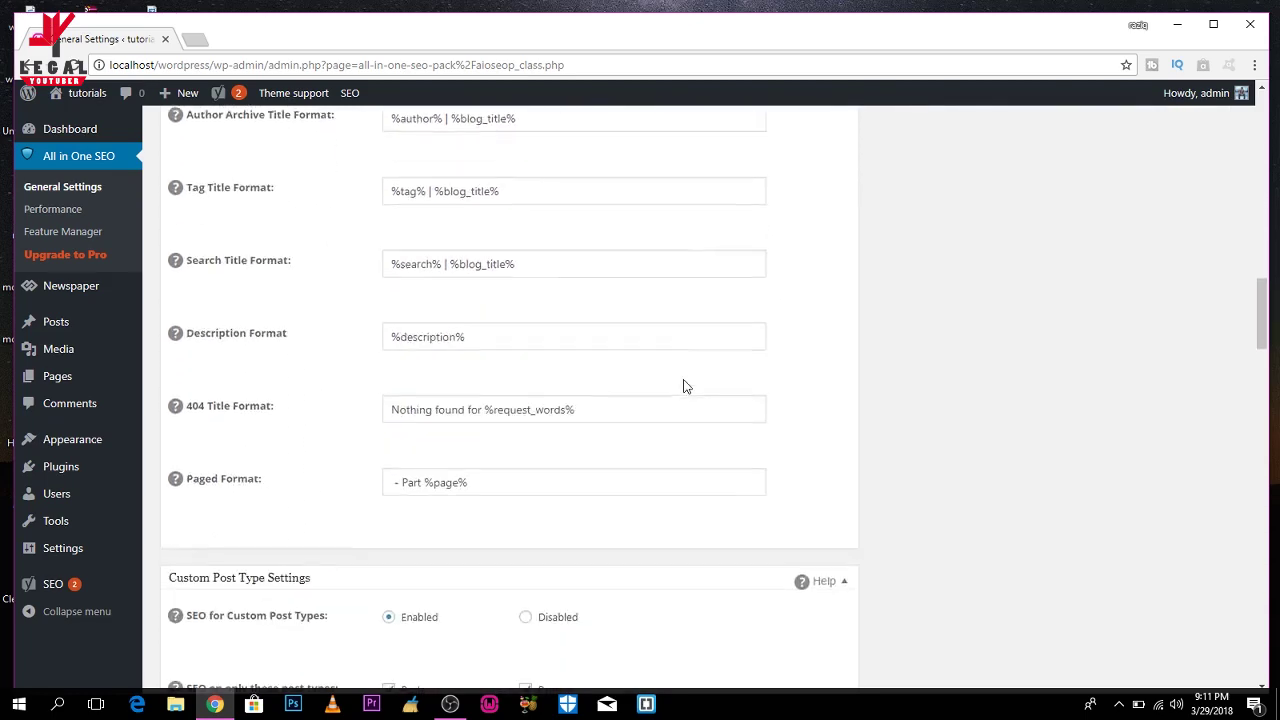
scroll(686, 386, "down", 4)
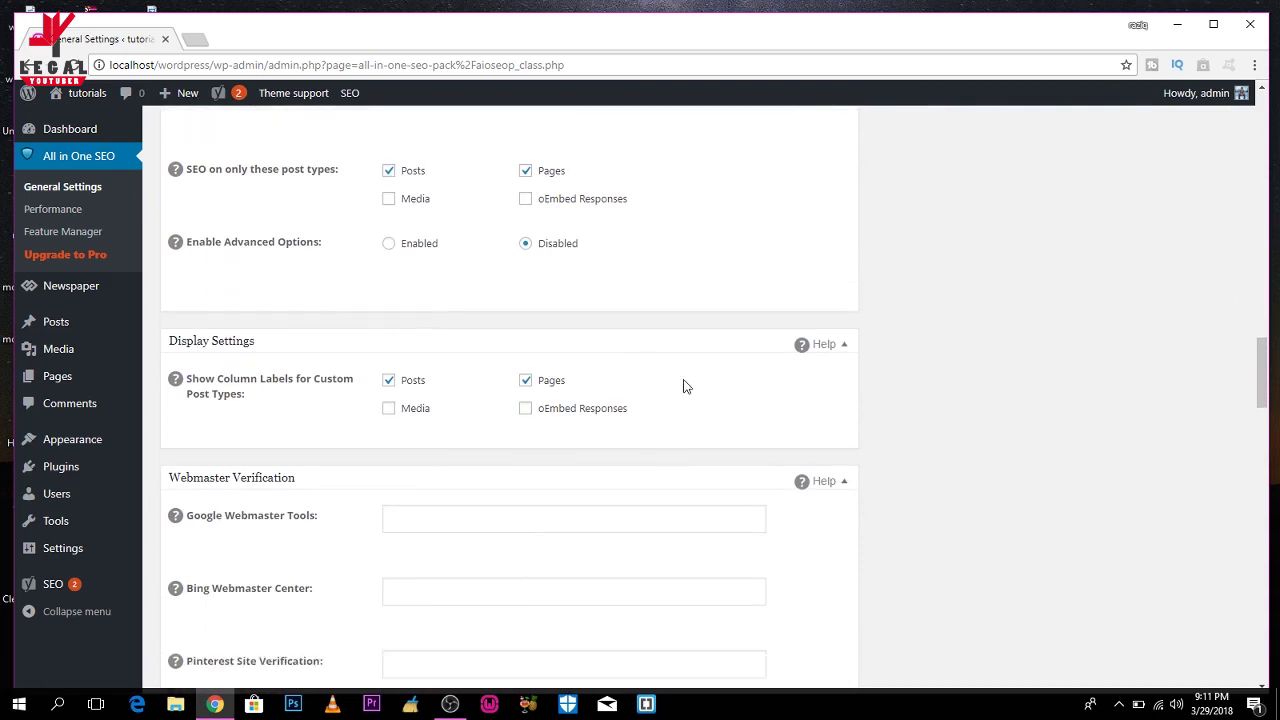
scroll(684, 384, "up", 2)
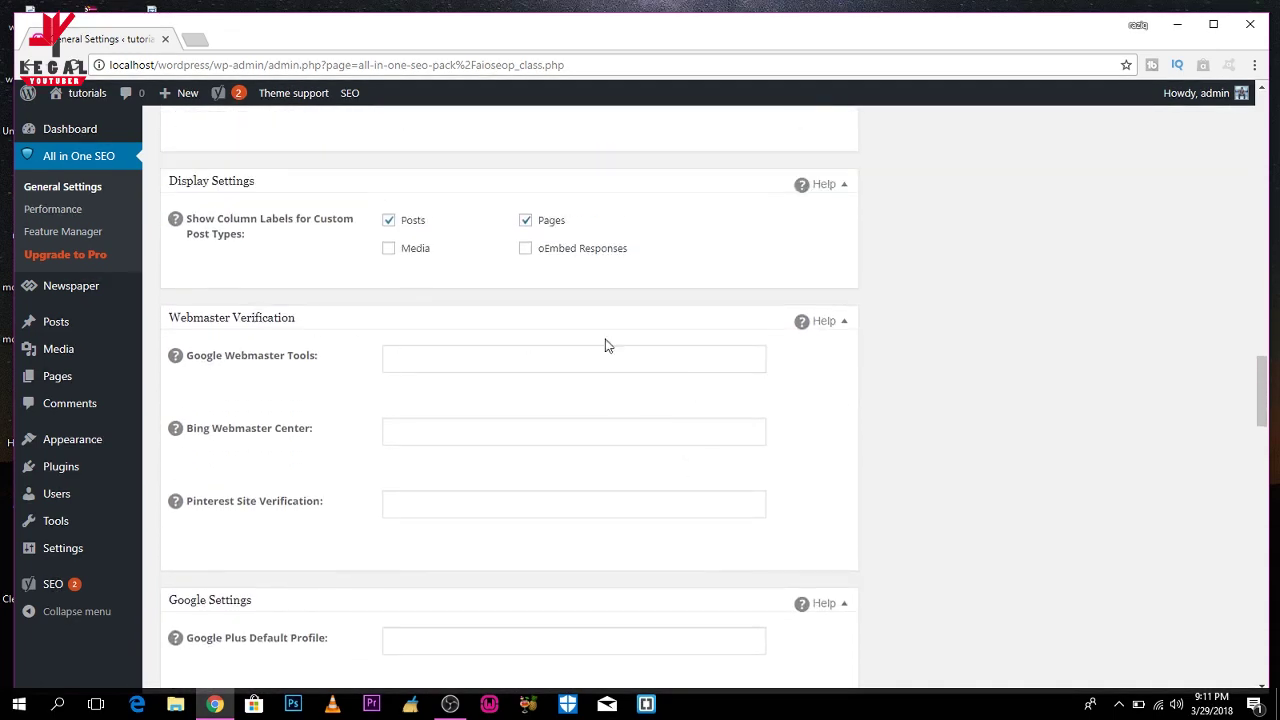
scroll(897, 363, "down", 5)
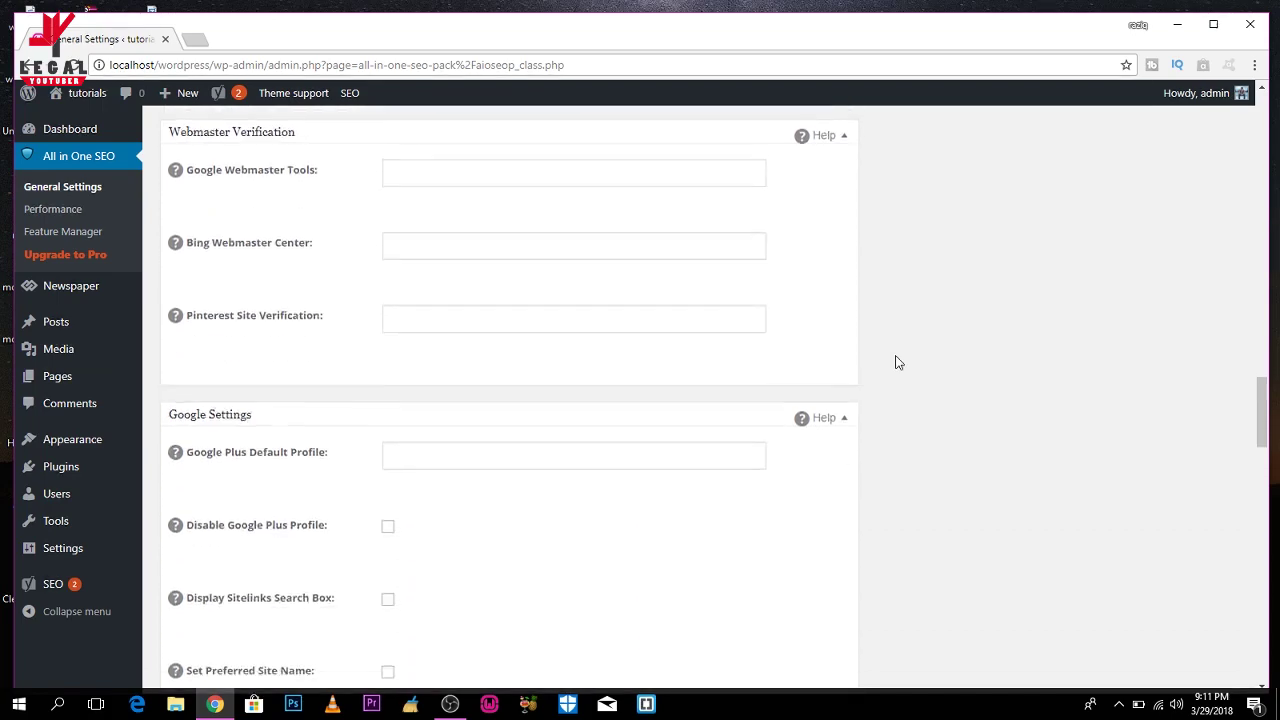
scroll(897, 363, "down", 3)
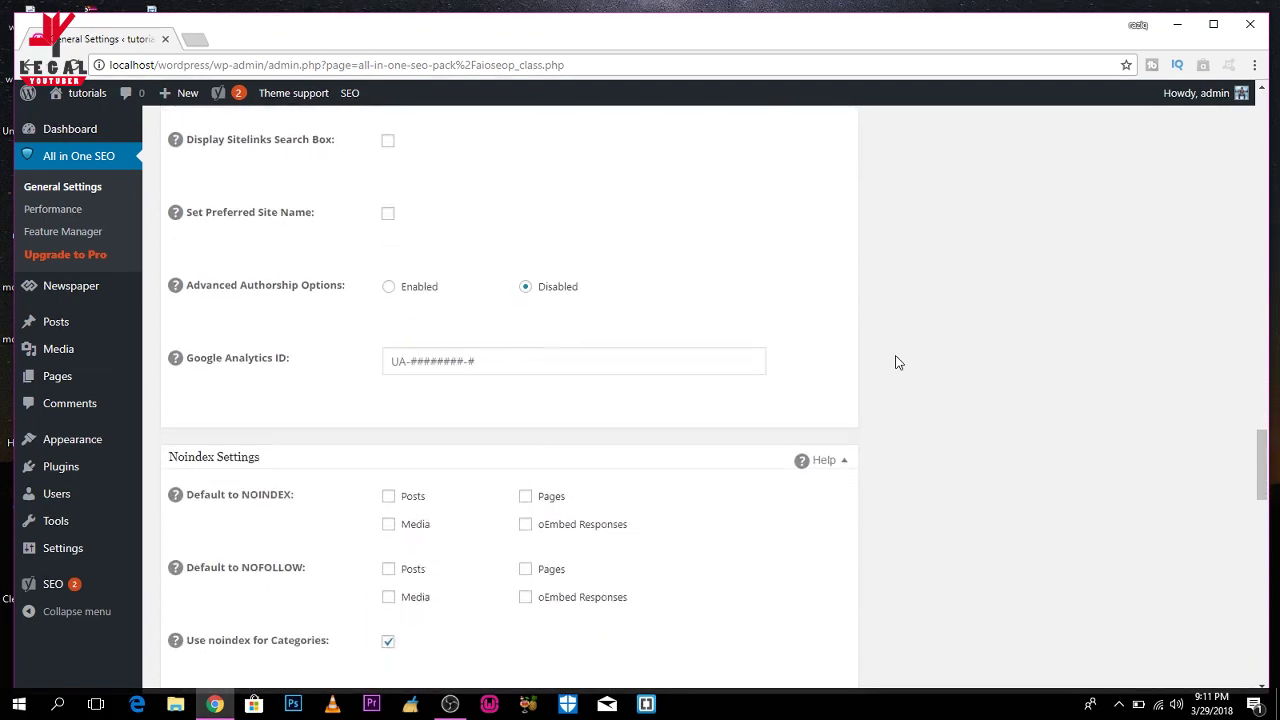
scroll(897, 363, "down", 2)
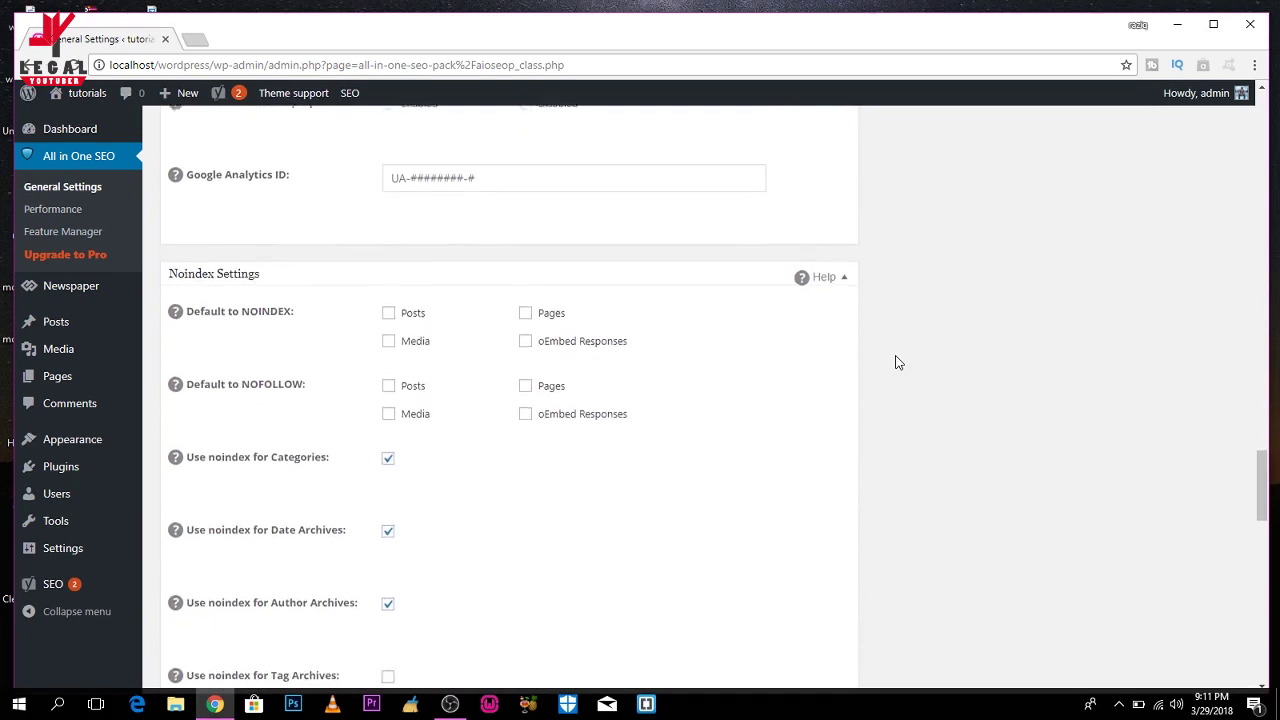
scroll(897, 363, "down", 8)
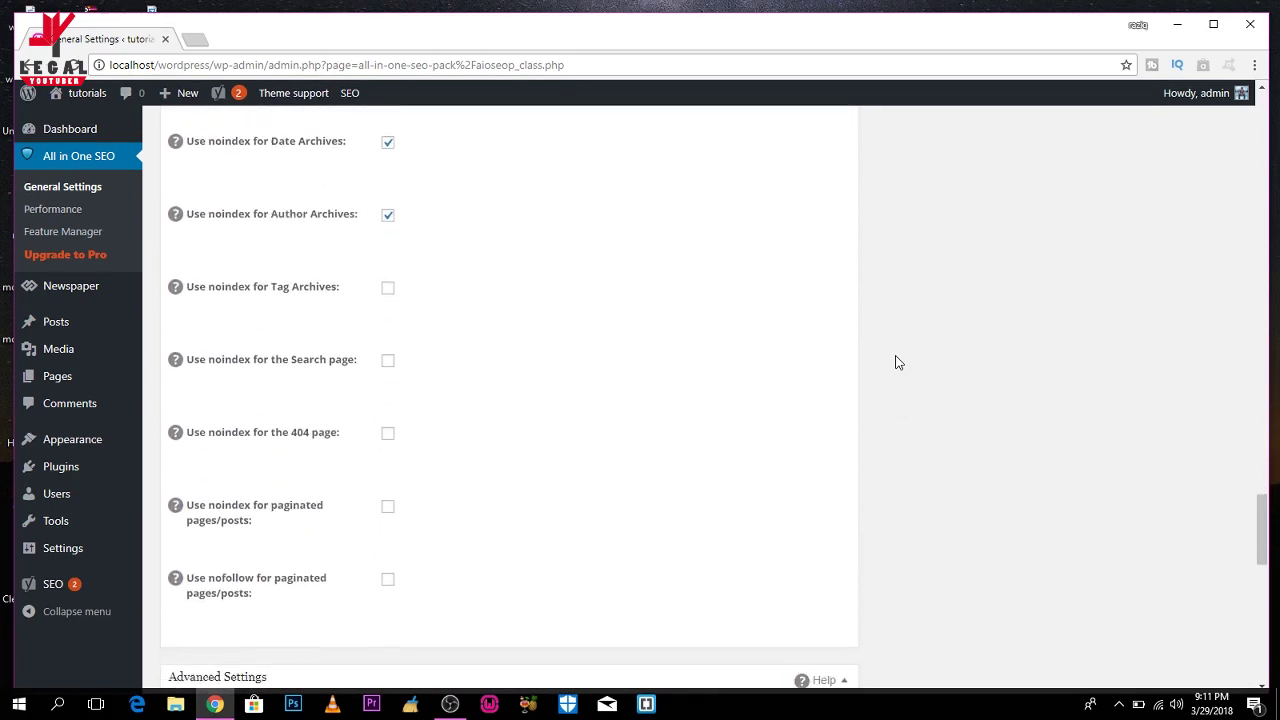
scroll(897, 363, "down", 5)
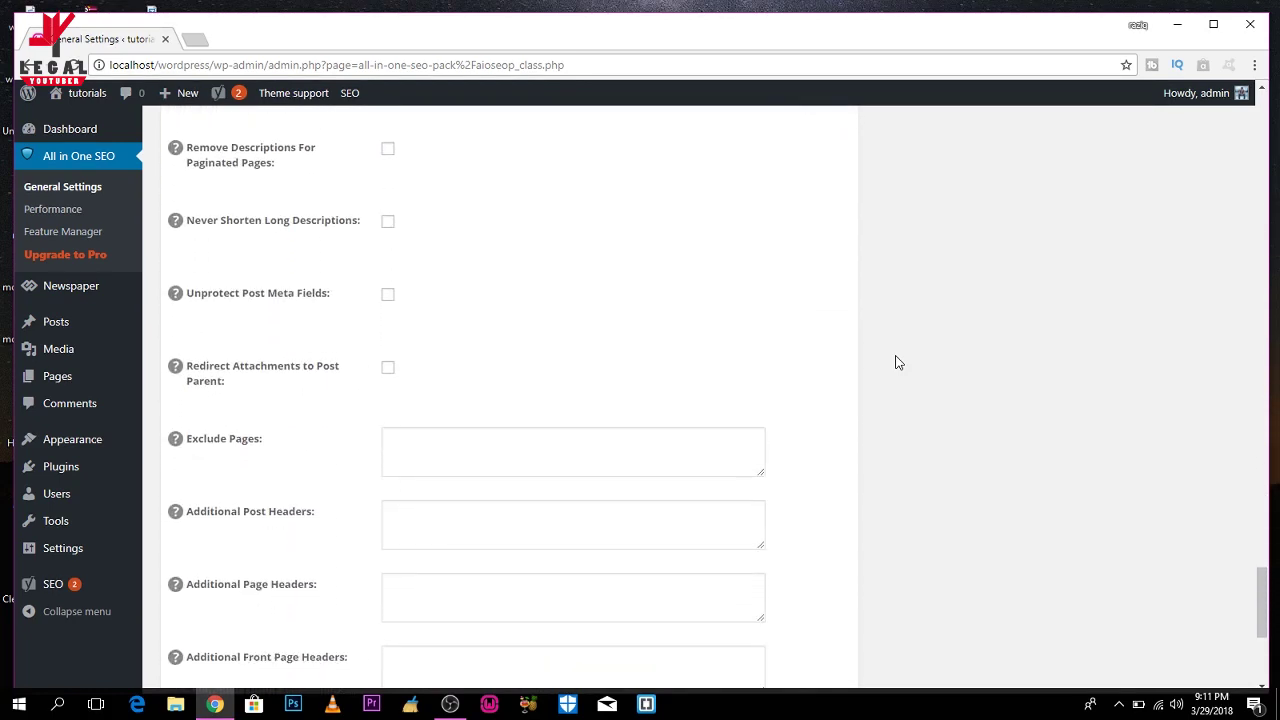
scroll(897, 363, "up", 3)
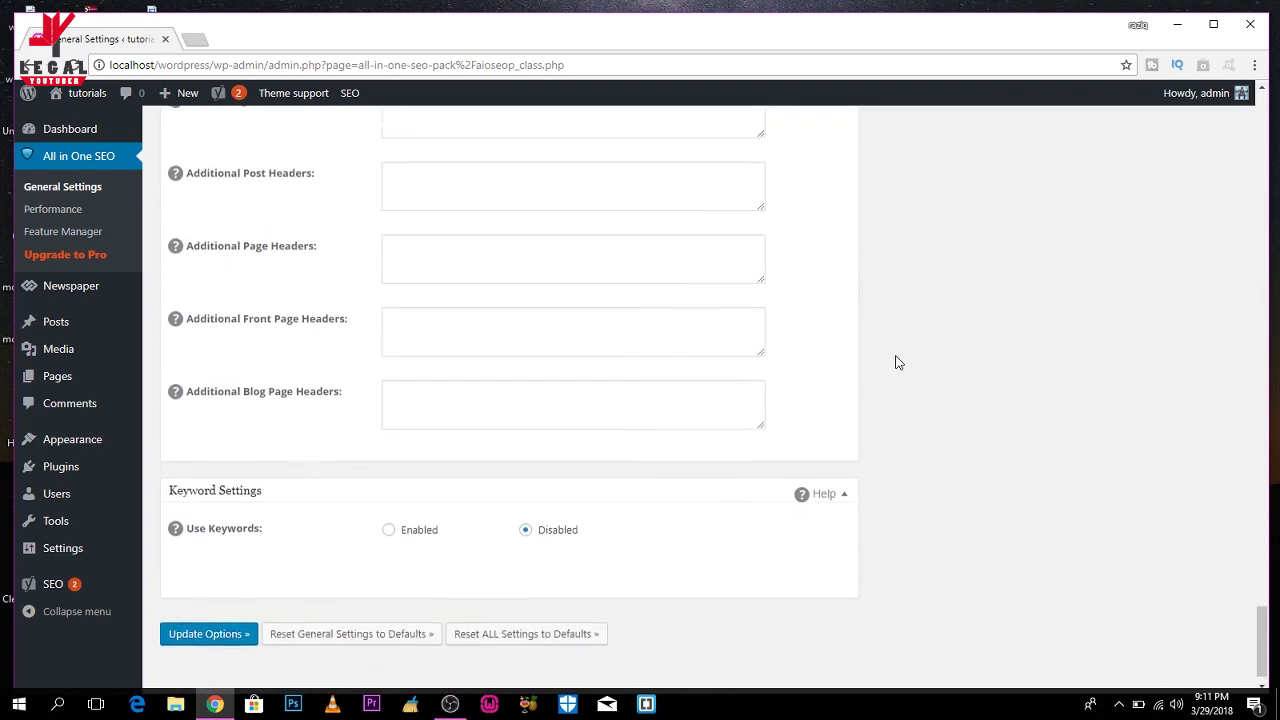
scroll(897, 363, "up", 9)
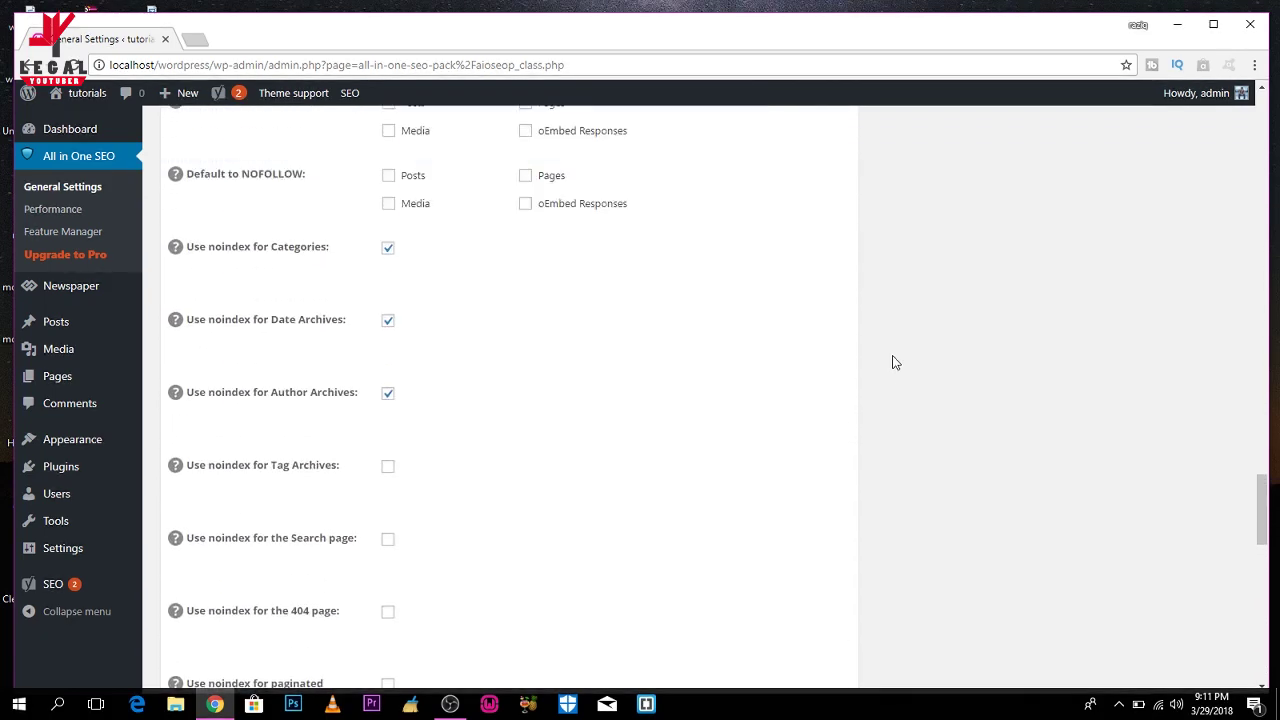
mouse_move(107, 588)
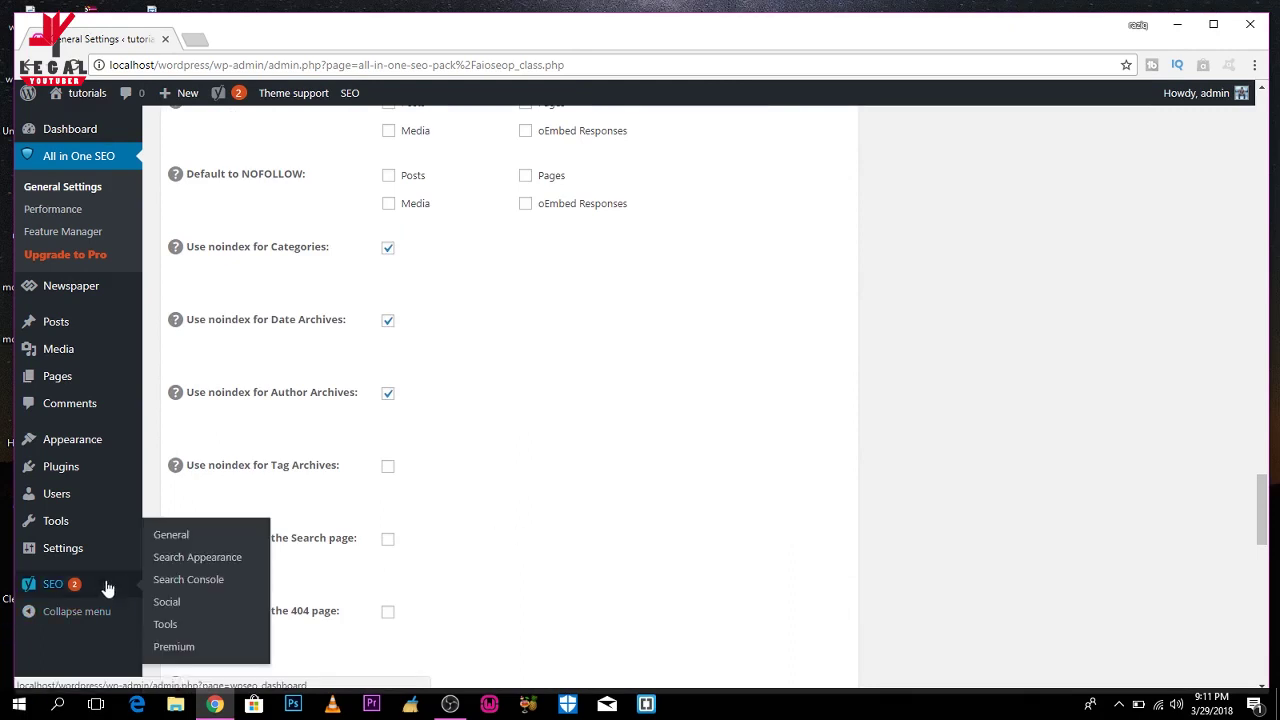
Review the Bing, Google and Yandex verification fields on Yoast SEO's General Webmaster Tools tab.
left_click(172, 535)
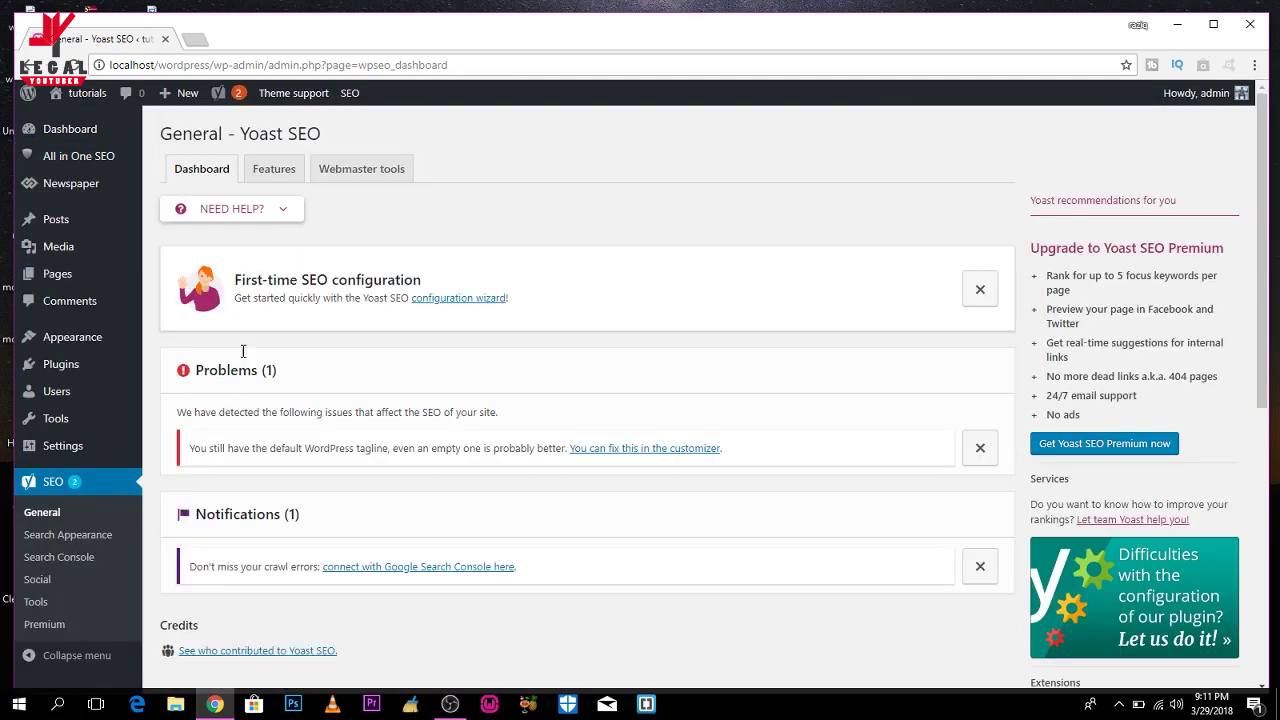
left_click(361, 172)
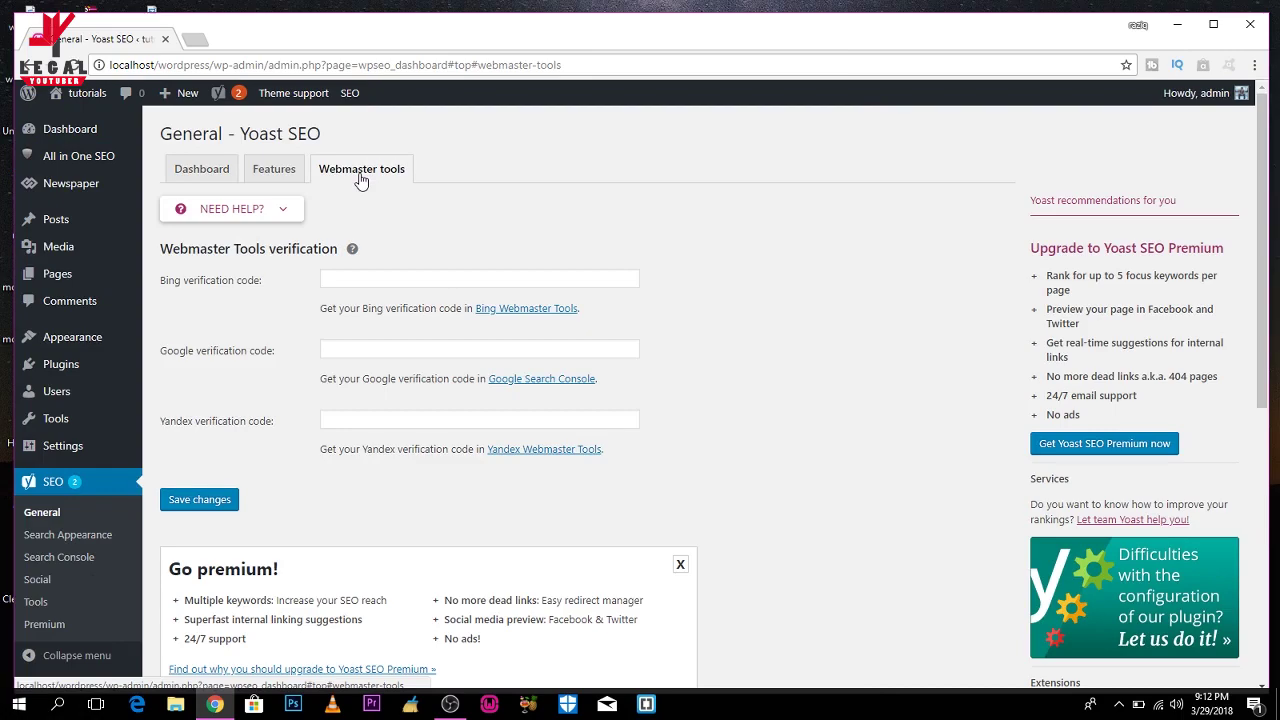
scroll(361, 180, "down", 1)
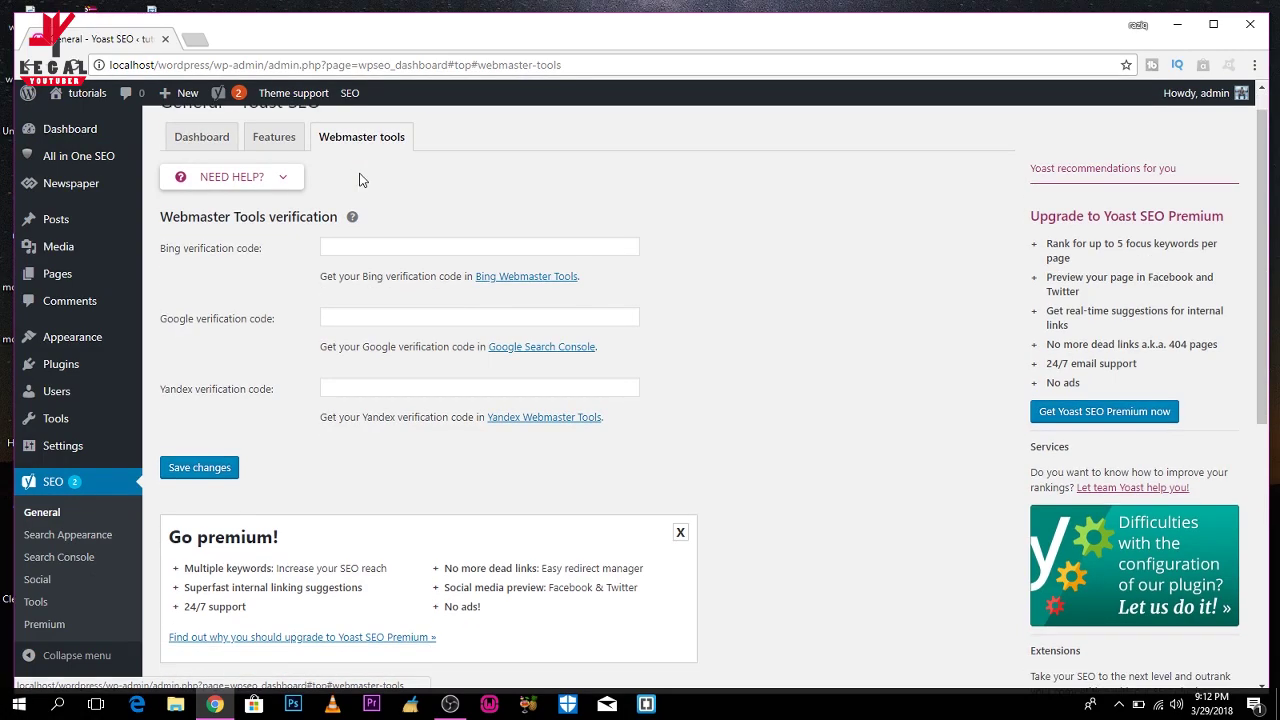
scroll(361, 180, "up", 1)
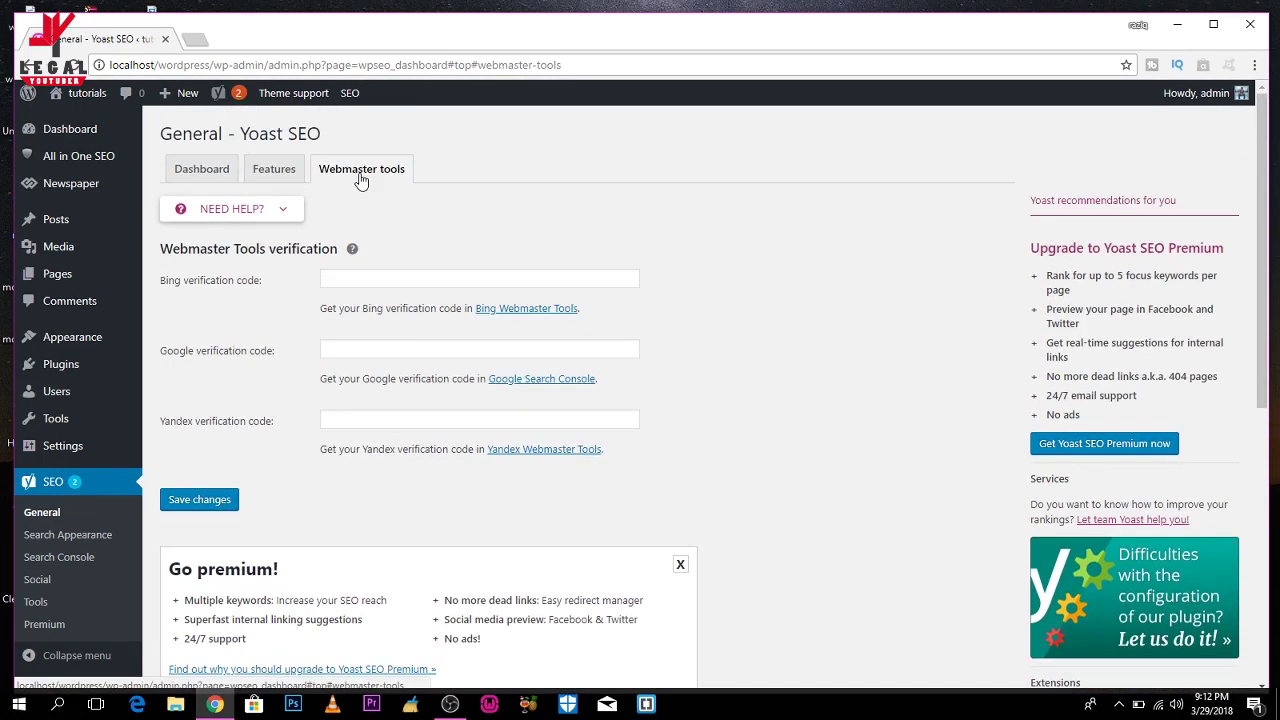
left_click(66, 536)
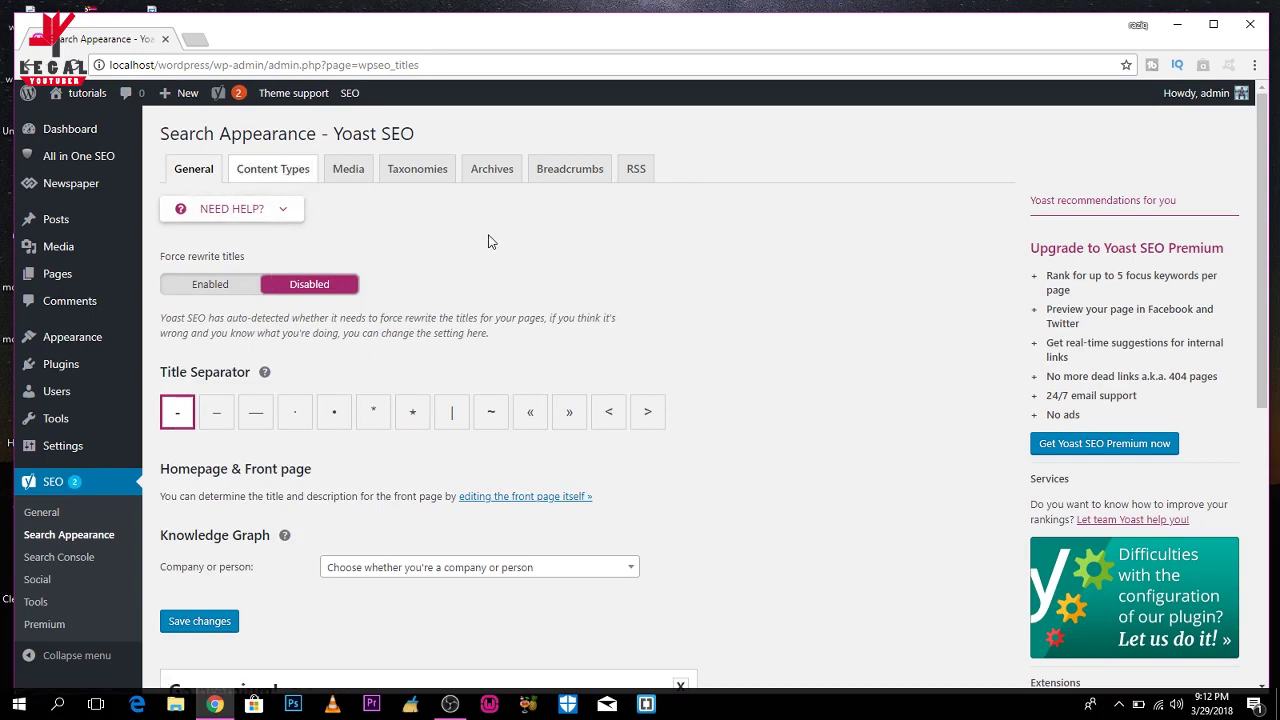
Review Yoast's Content Types title settings, then the Media attachment URL settings.
left_click(278, 174)
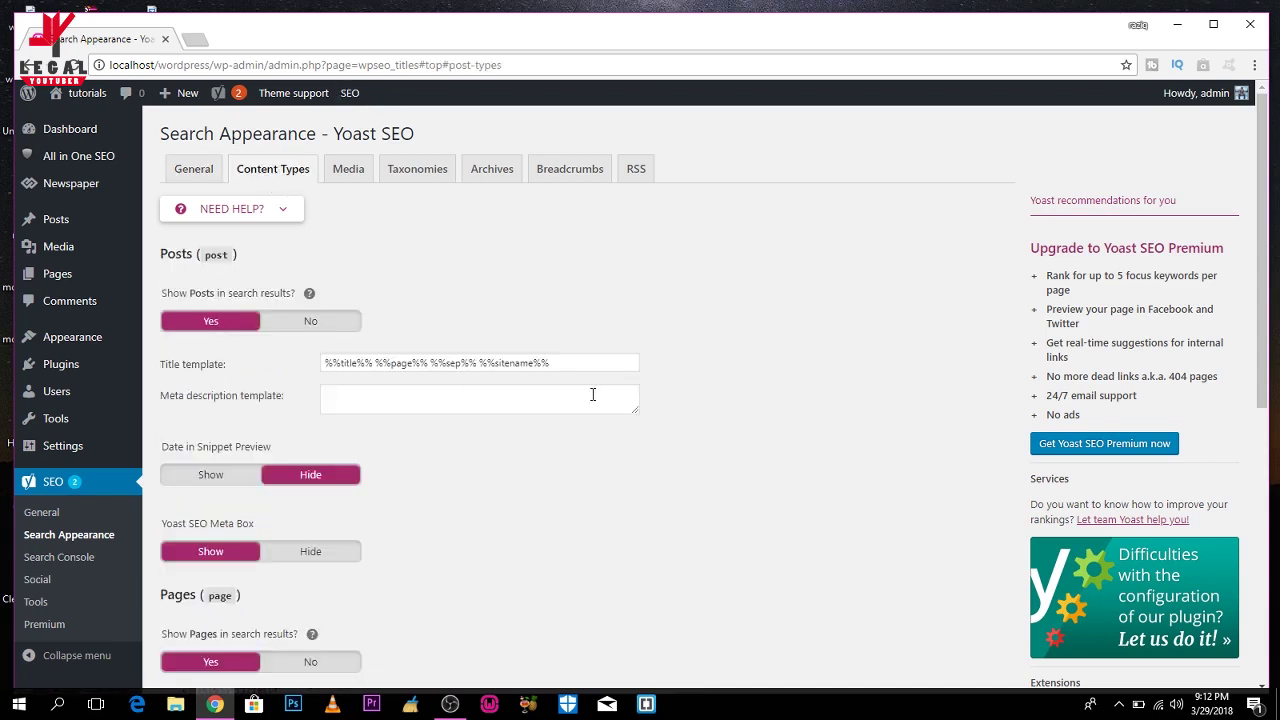
scroll(592, 395, "down", 5)
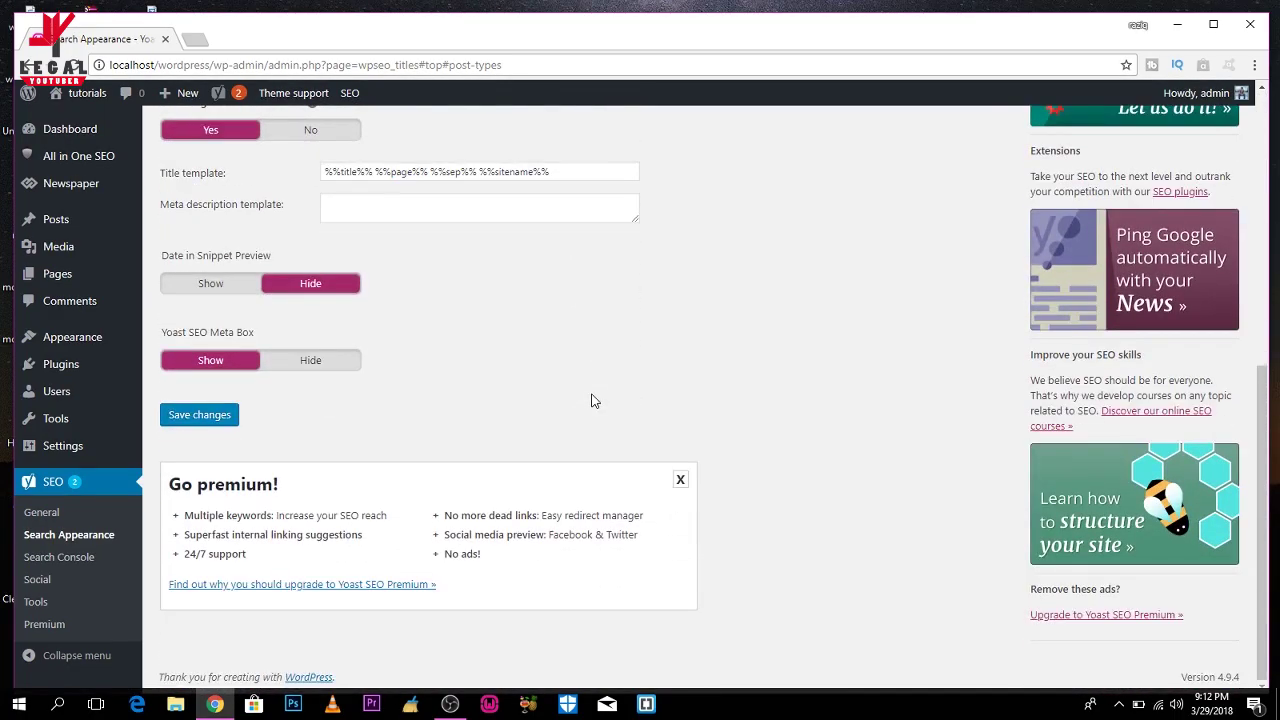
scroll(592, 401, "up", 5)
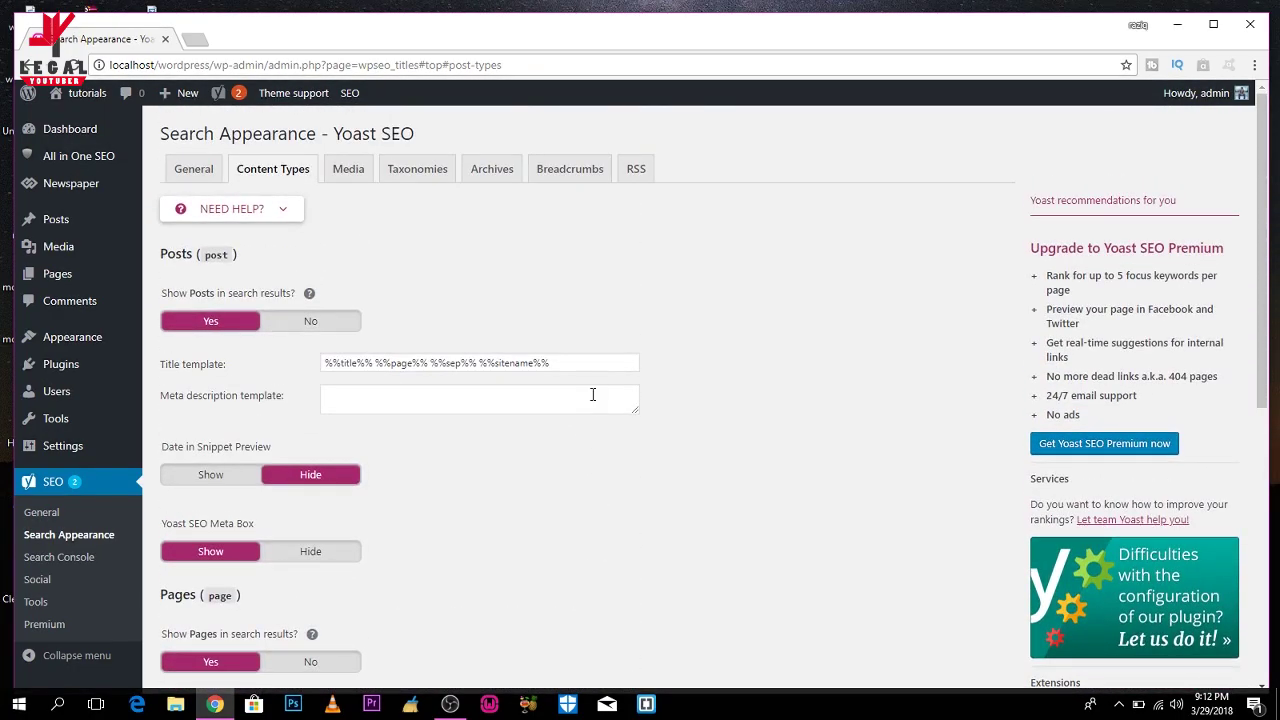
left_click(366, 176)
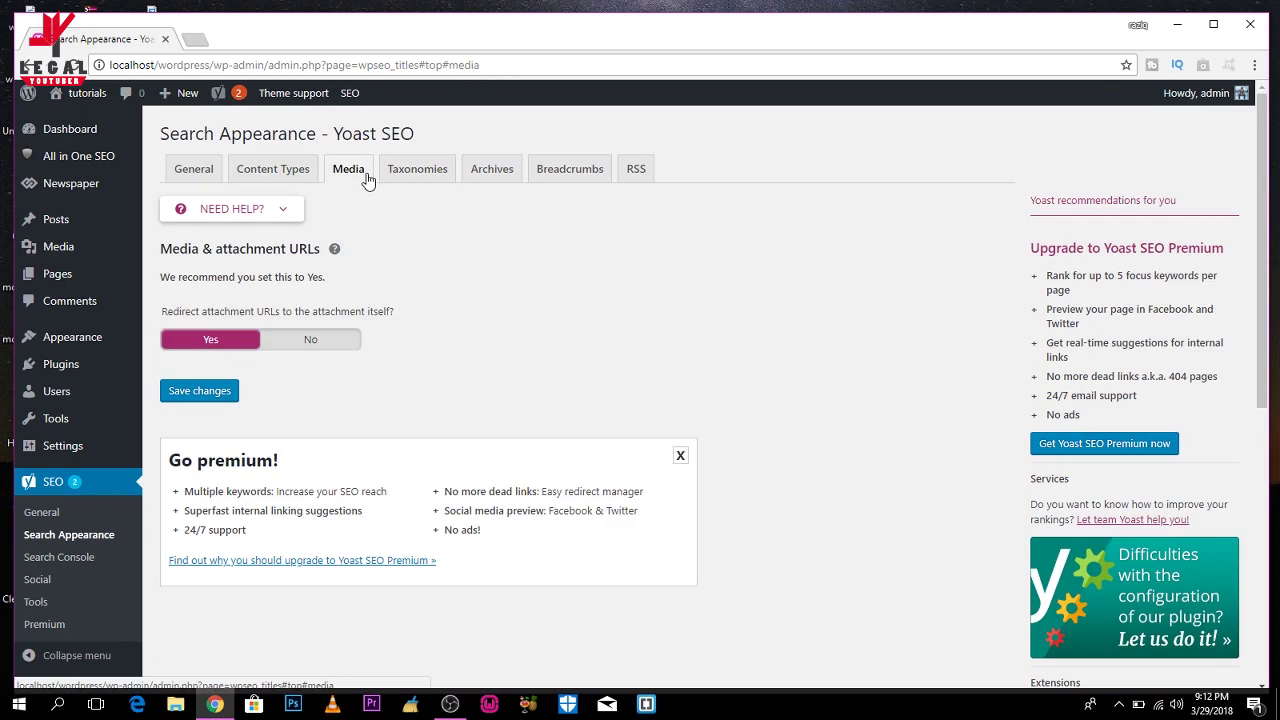
Browse Yoast's Taxonomies and Archives tabs covering category, tag, author and date archive settings.
left_click(400, 179)
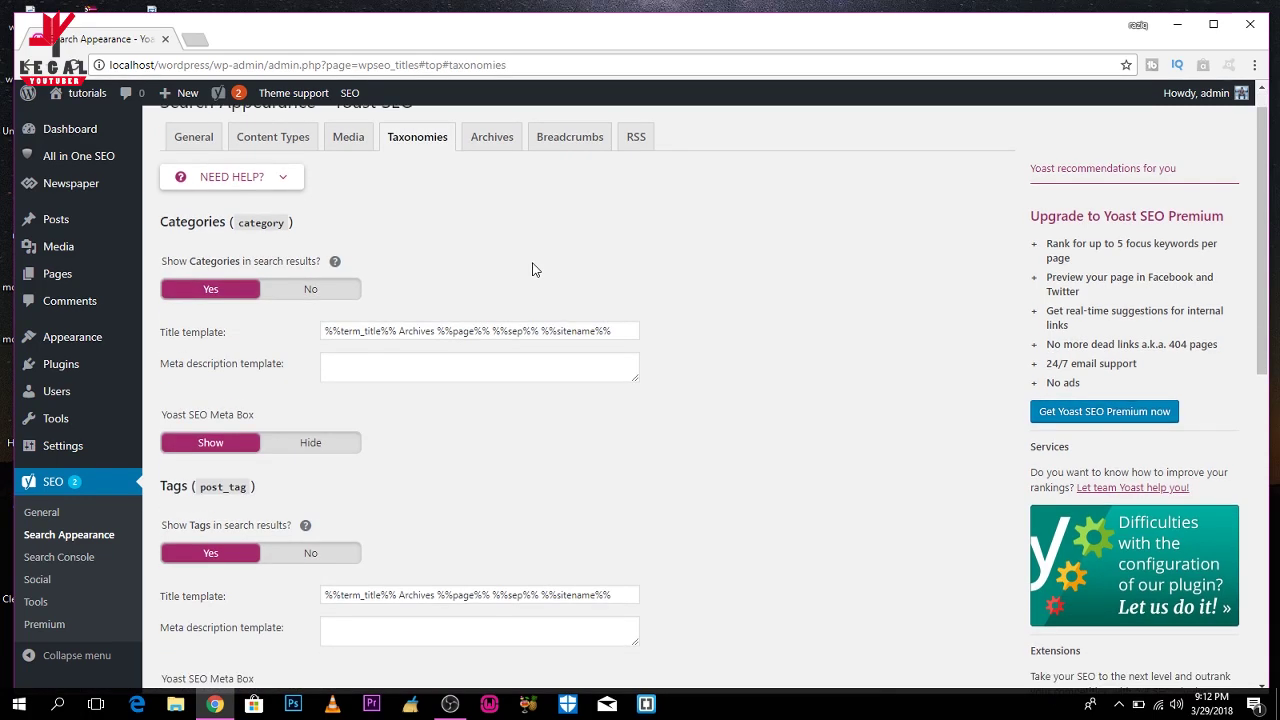
scroll(533, 270, "down", 8)
scroll(533, 268, "down", 1)
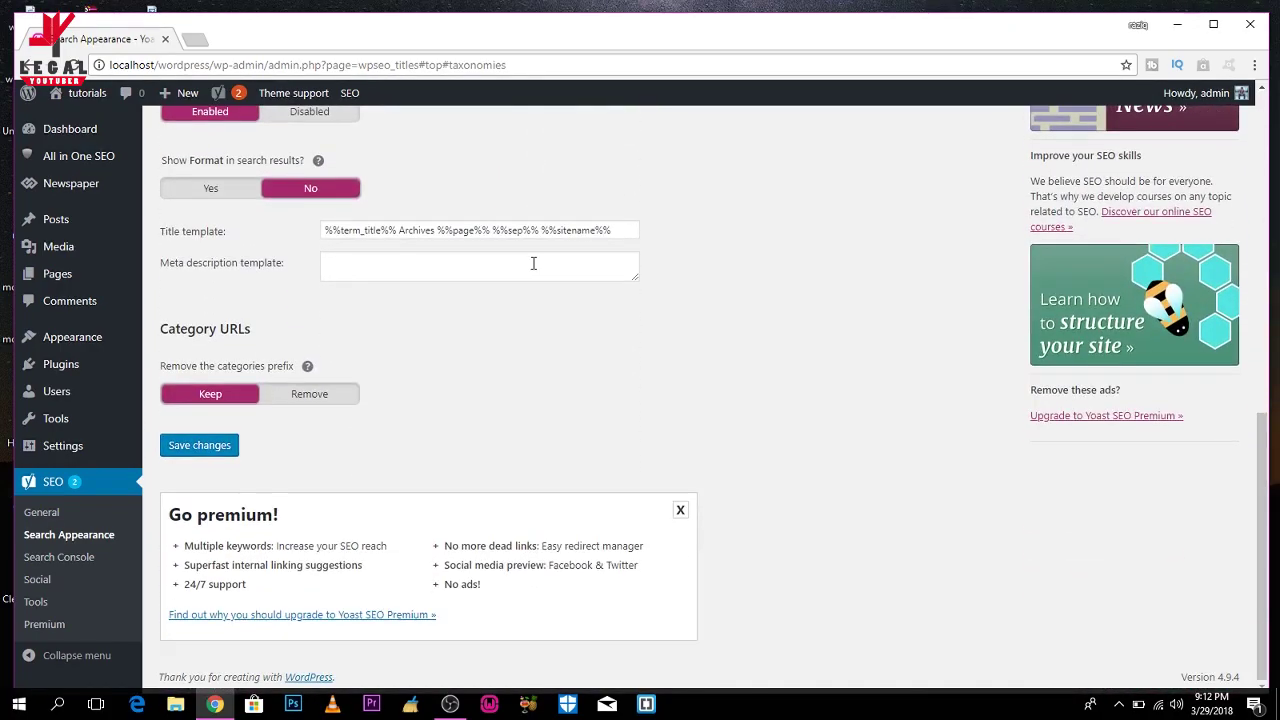
scroll(533, 263, "up", 4)
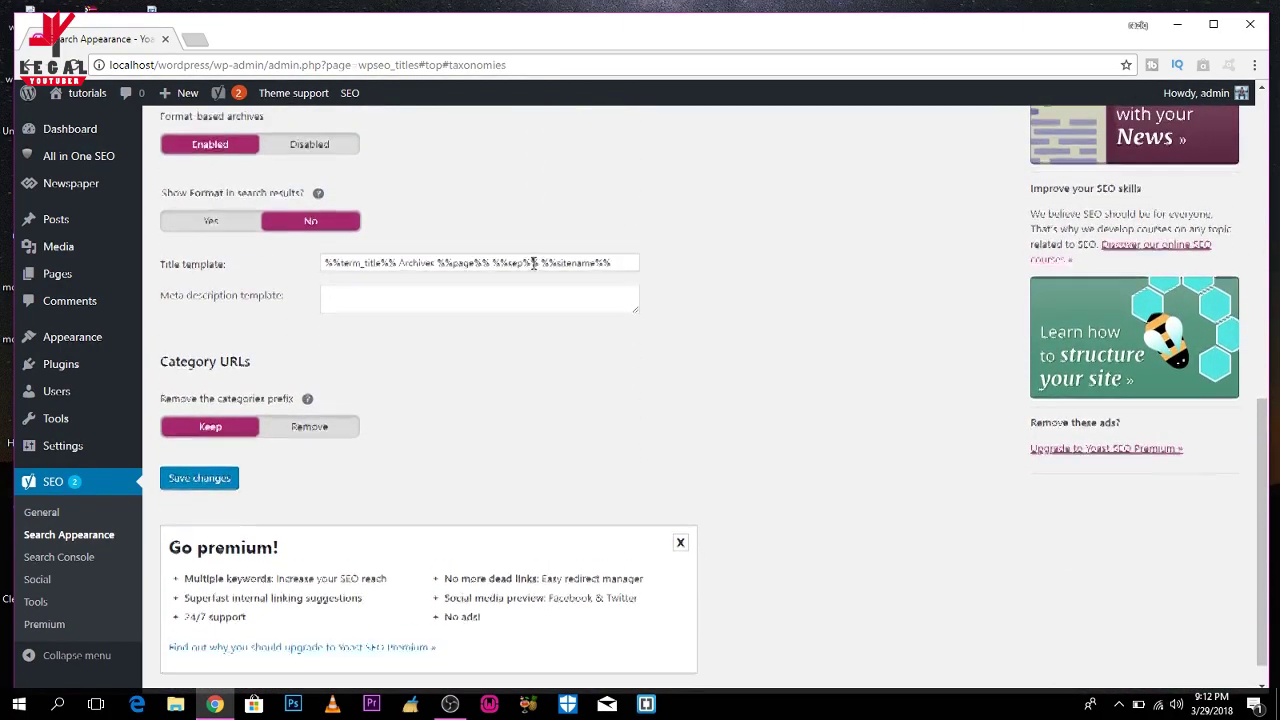
scroll(533, 263, "up", 3)
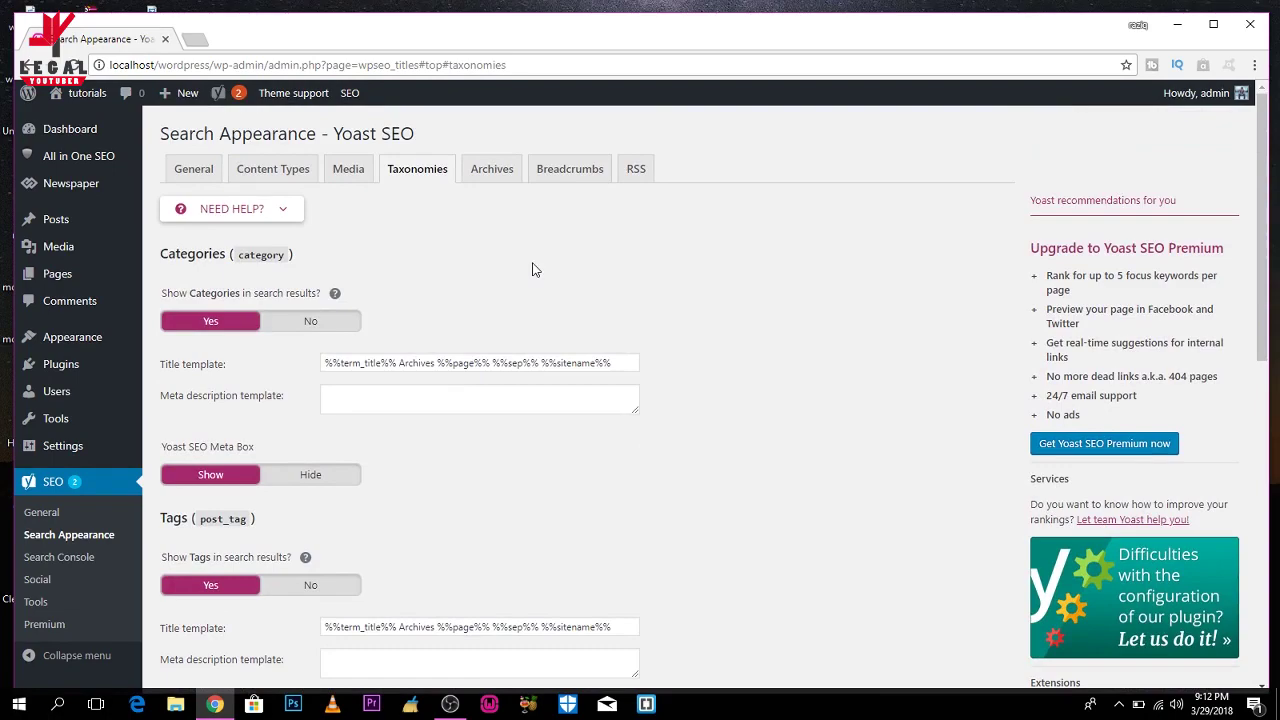
left_click(497, 177)
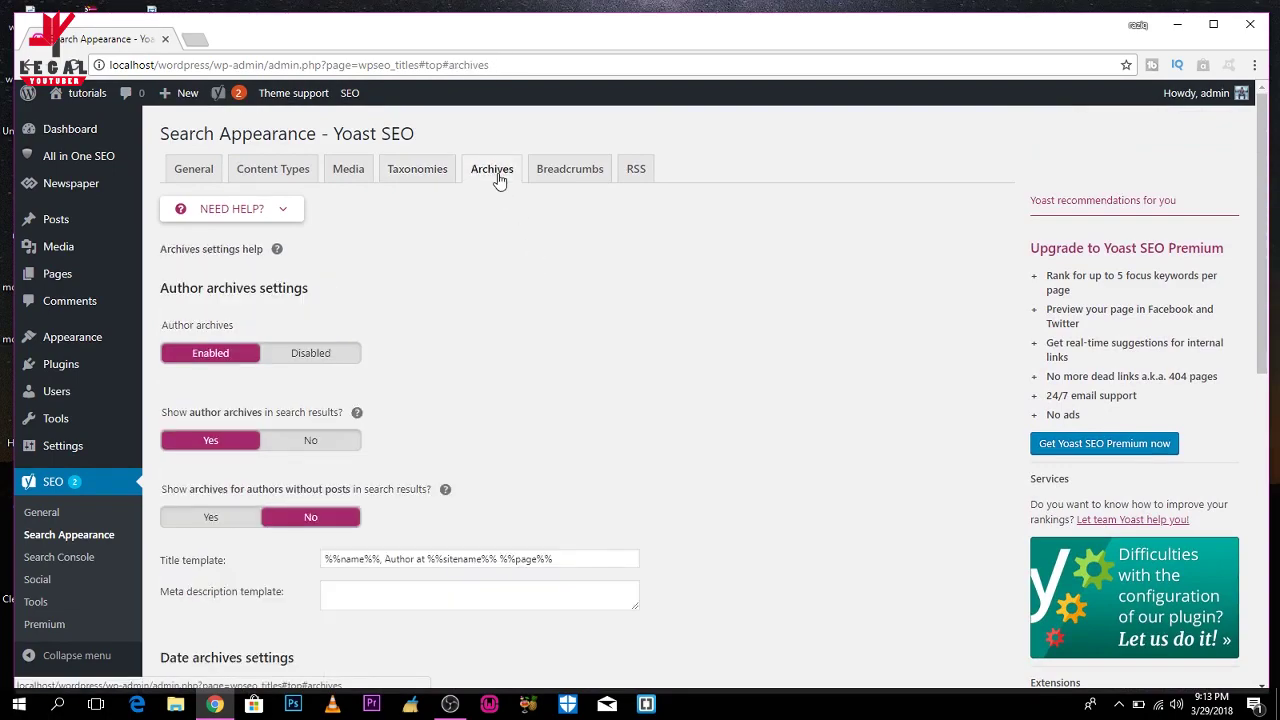
scroll(498, 176, "down", 6)
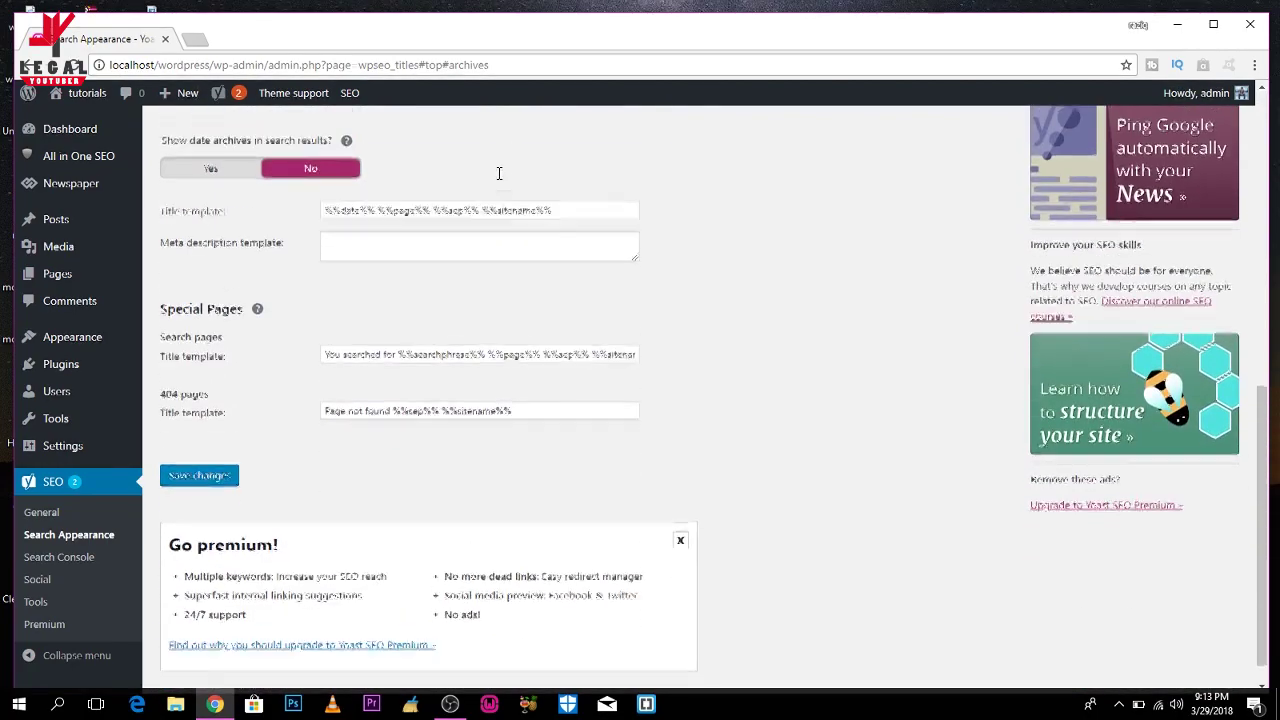
scroll(498, 173, "up", 6)
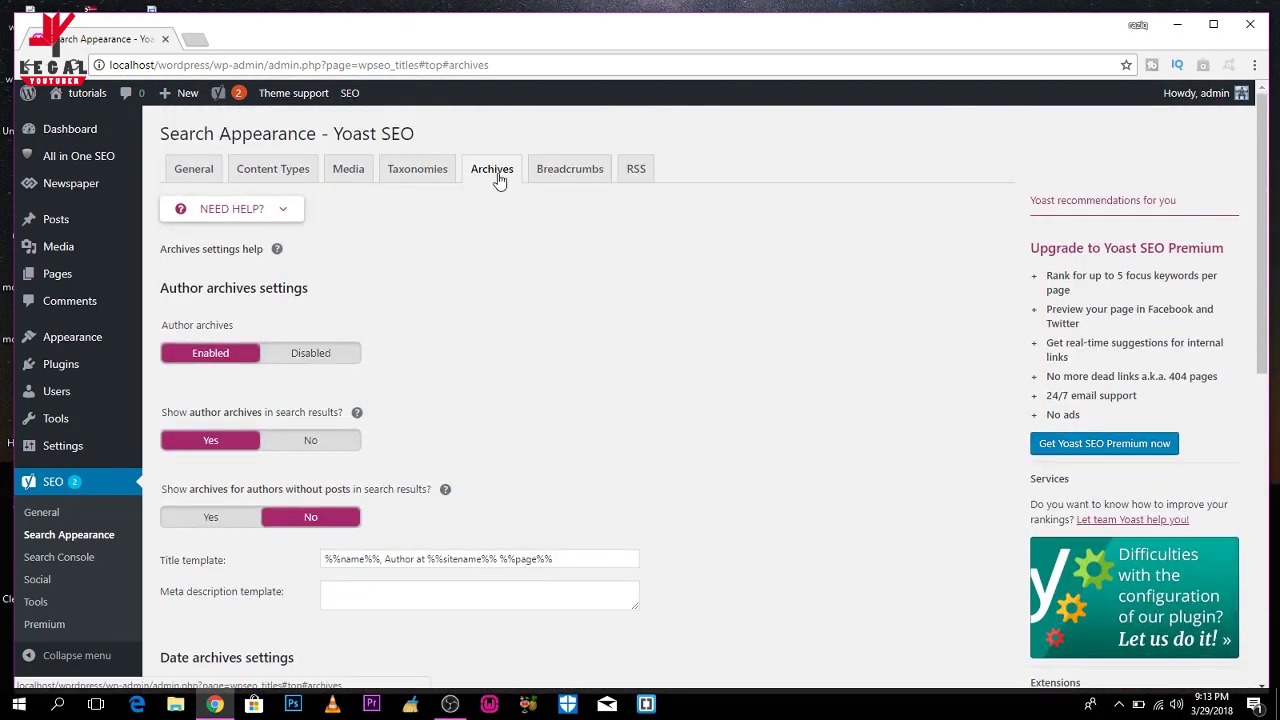
Open Yoast SEO's Search Console page from the admin sidebar.
left_click(82, 557)
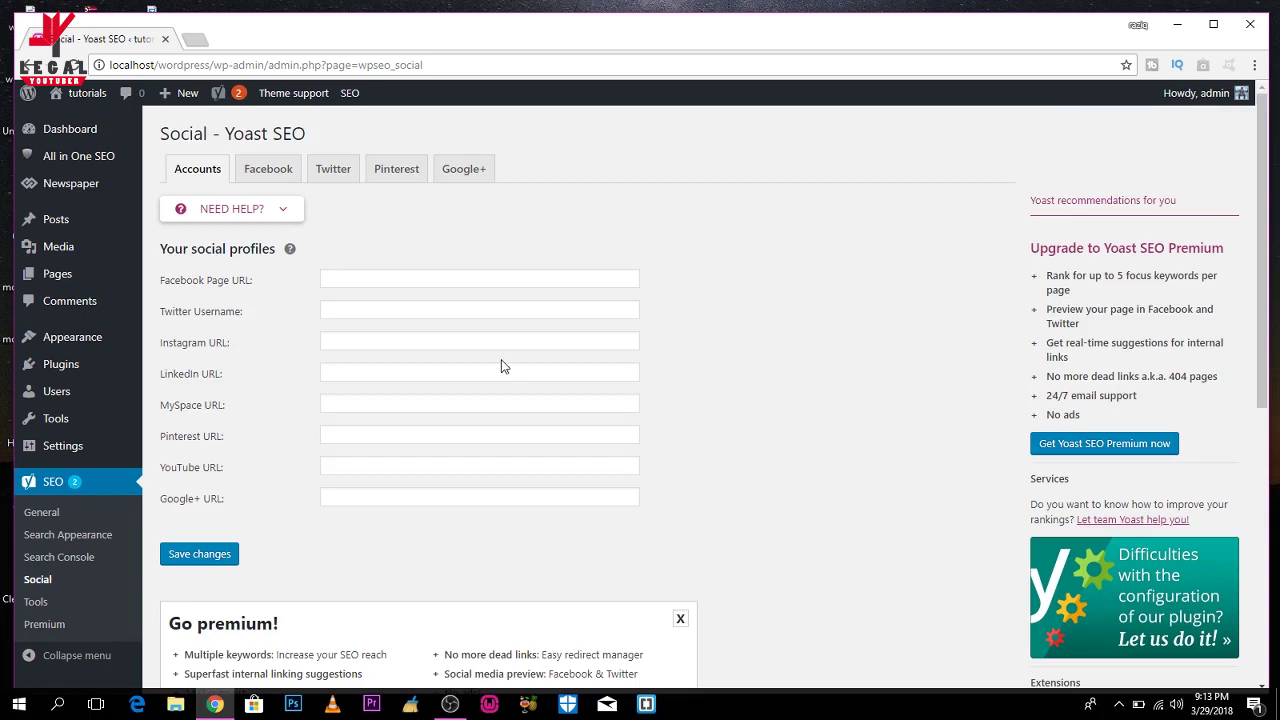
Open Yoast SEO's Tools page (Import and Export, File editor, Bulk editor), then bring up OBS Studio.
left_click(30, 603)
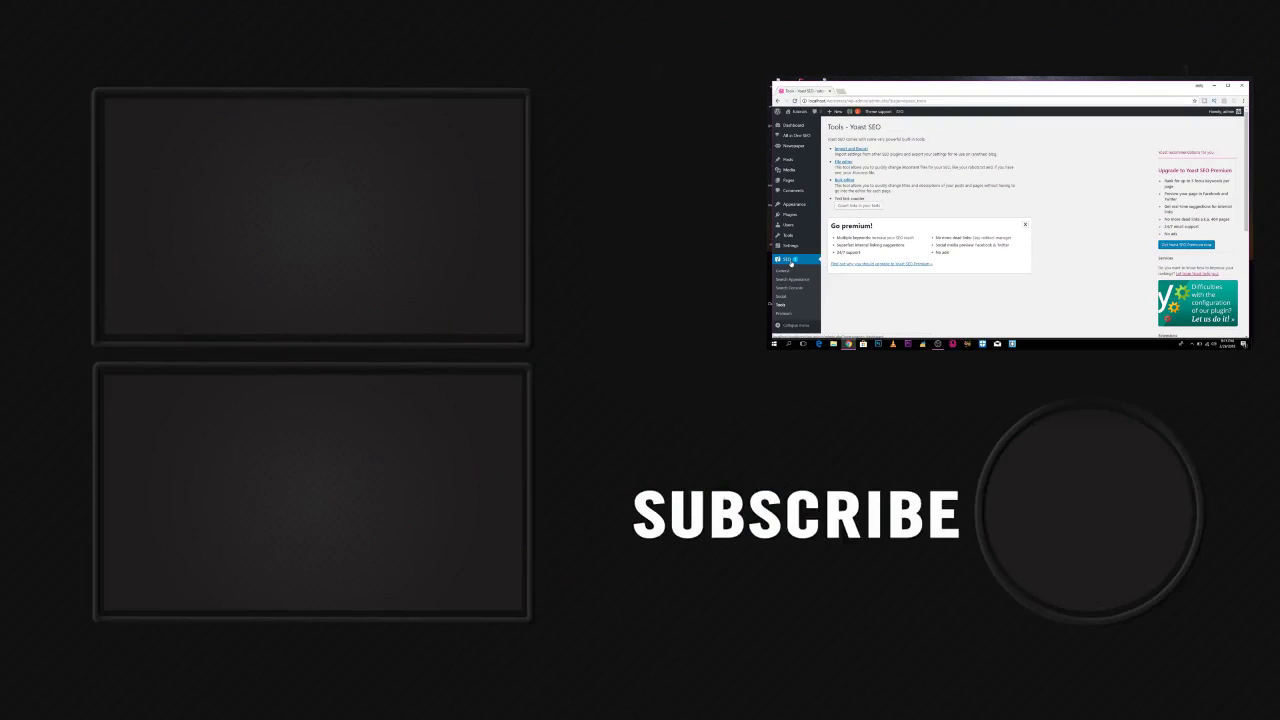
left_click(938, 343)
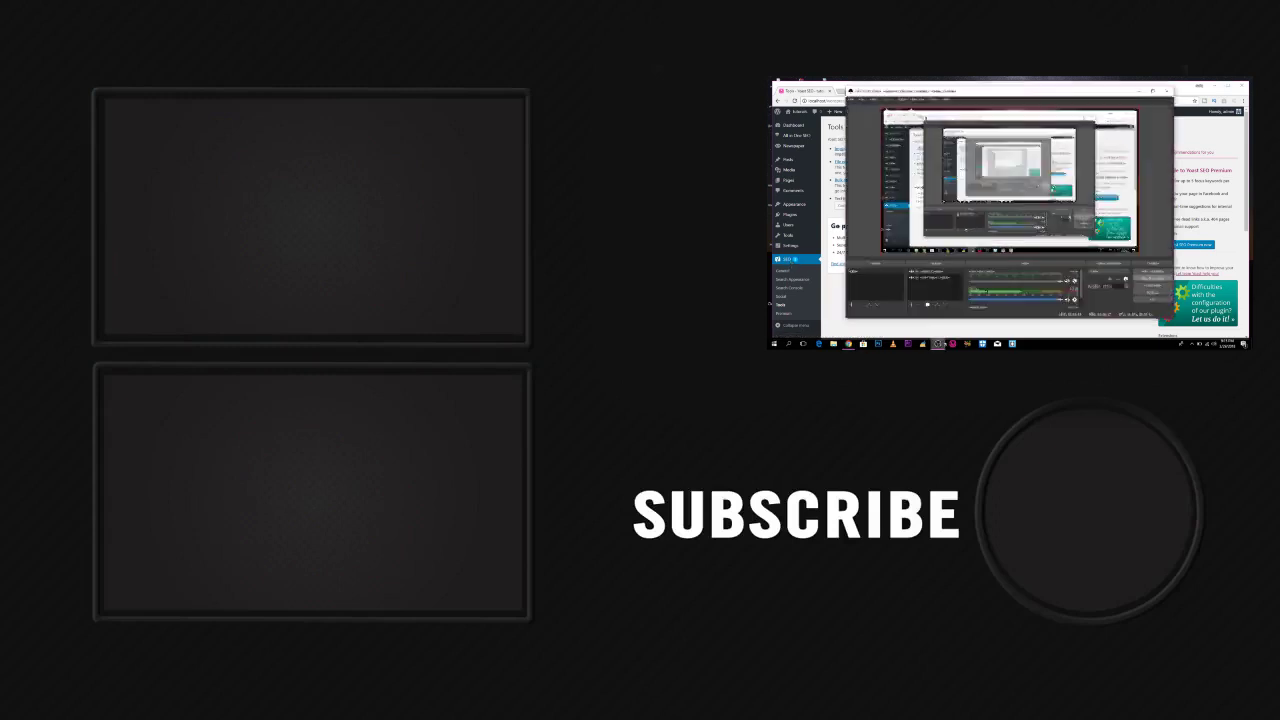